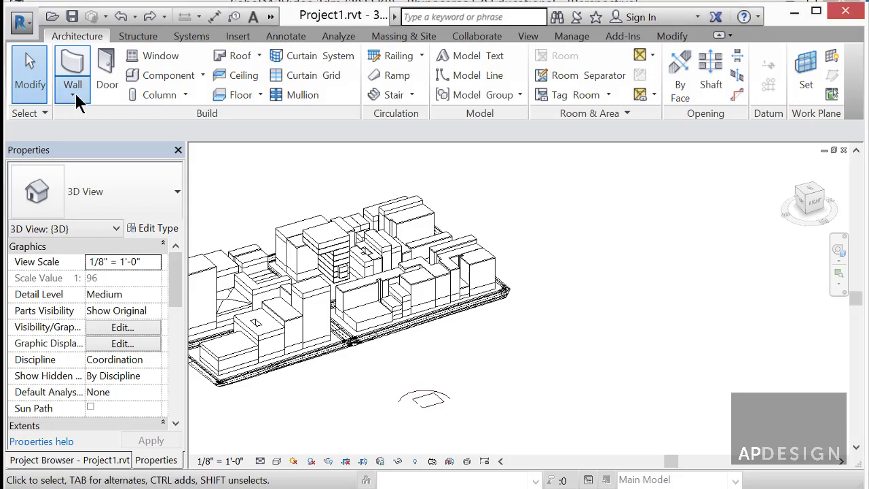
Draw four connected architectural walls, type Generic - 8", as a rectangular enclosure about 36' deep beside the imported floor plan
{"action": "left_click", "coordinate": [75, 94]}
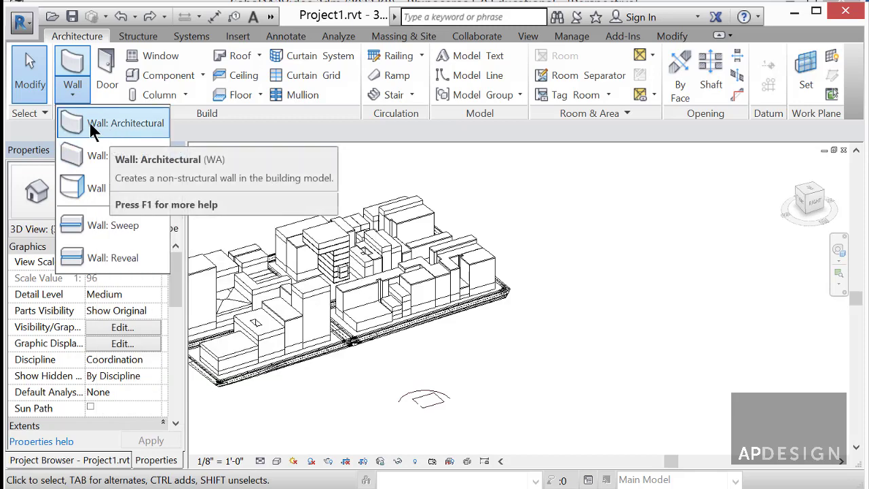
{"action": "left_click", "coordinate": [91, 123]}
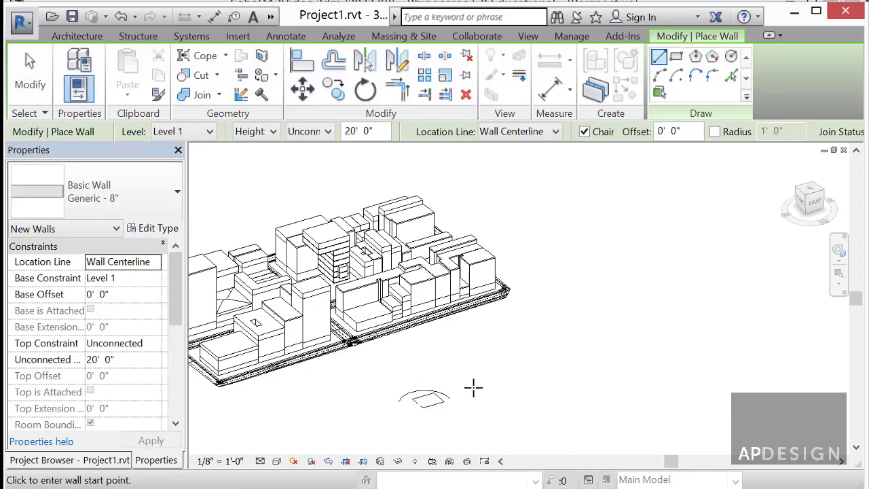
{"action": "scroll", "coordinate": [461, 435], "scroll_direction": "up", "scroll_amount": 8}
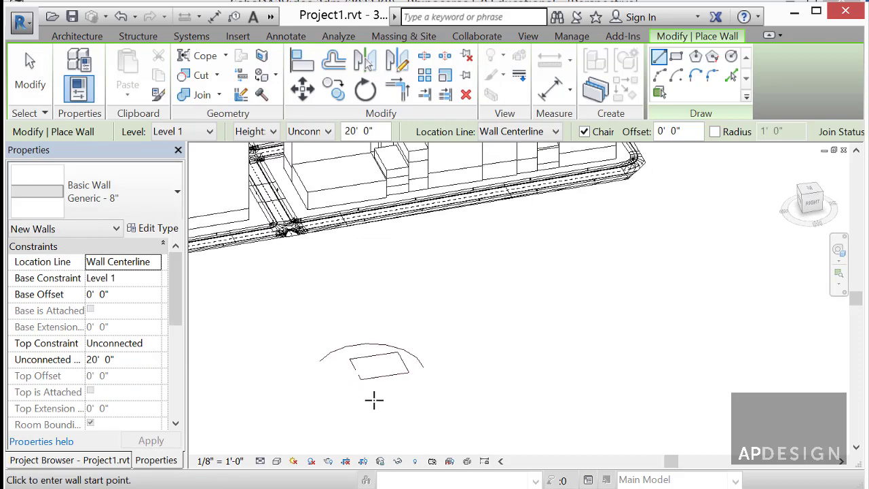
{"action": "left_click", "coordinate": [412, 424]}
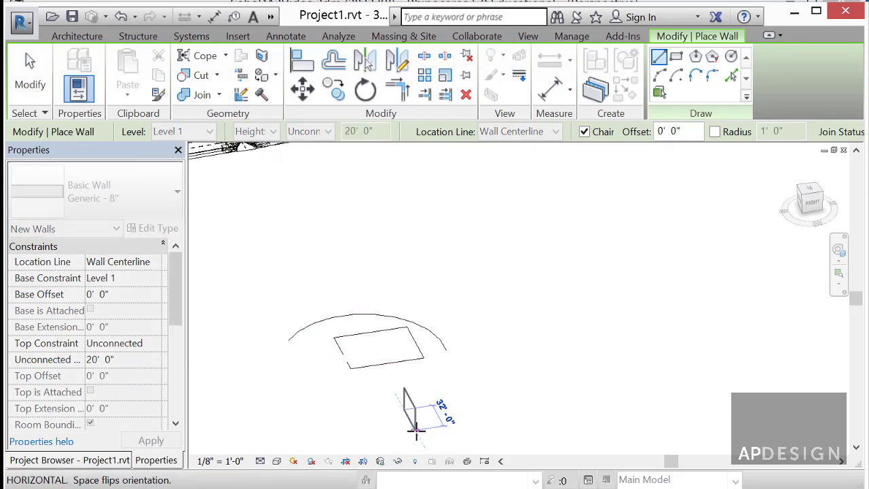
{"action": "left_click", "coordinate": [416, 429]}
{"action": "left_click", "coordinate": [479, 421]}
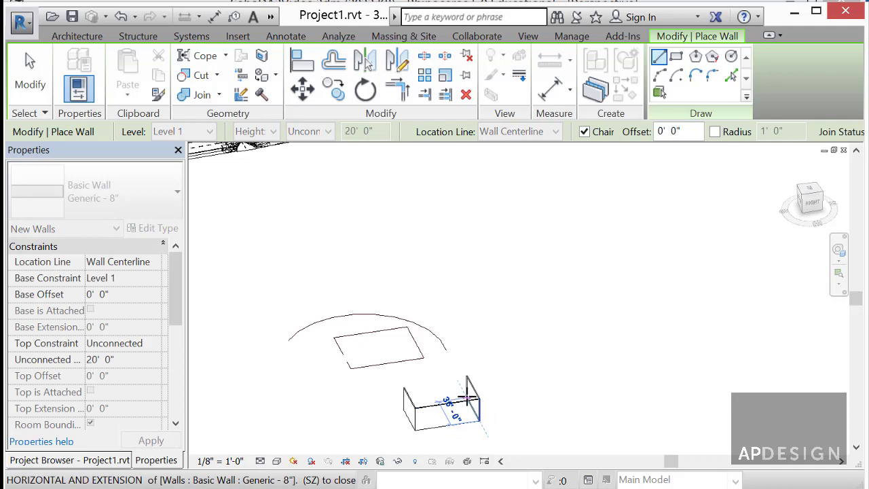
{"action": "left_click", "coordinate": [466, 398]}
{"action": "left_click", "coordinate": [404, 402]}
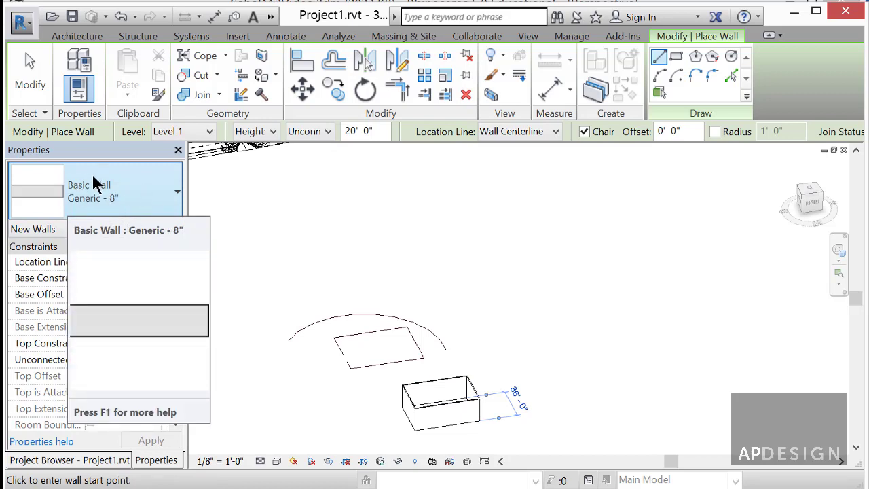
Duplicate the Generic - 8" basic wall type and name the copy Generic - 16"
{"action": "left_click", "coordinate": [177, 192]}
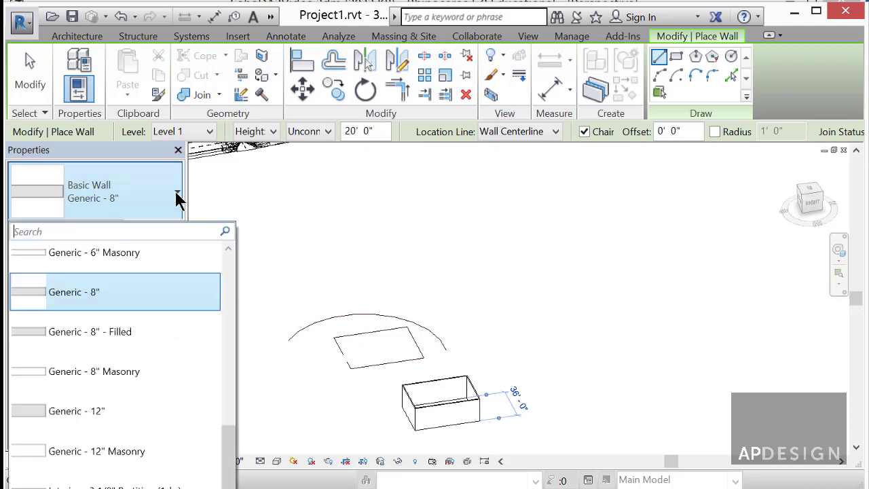
{"action": "left_click", "coordinate": [132, 292]}
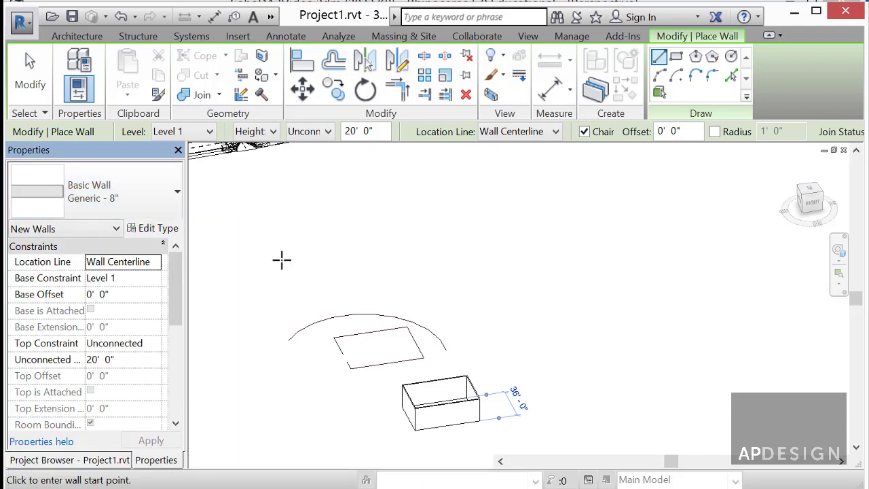
{"action": "left_click", "coordinate": [155, 226]}
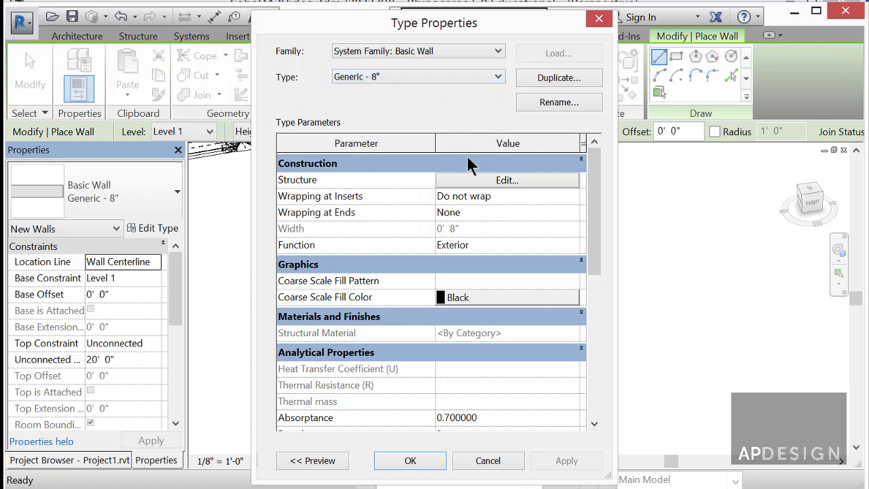
{"action": "left_click", "coordinate": [434, 76]}
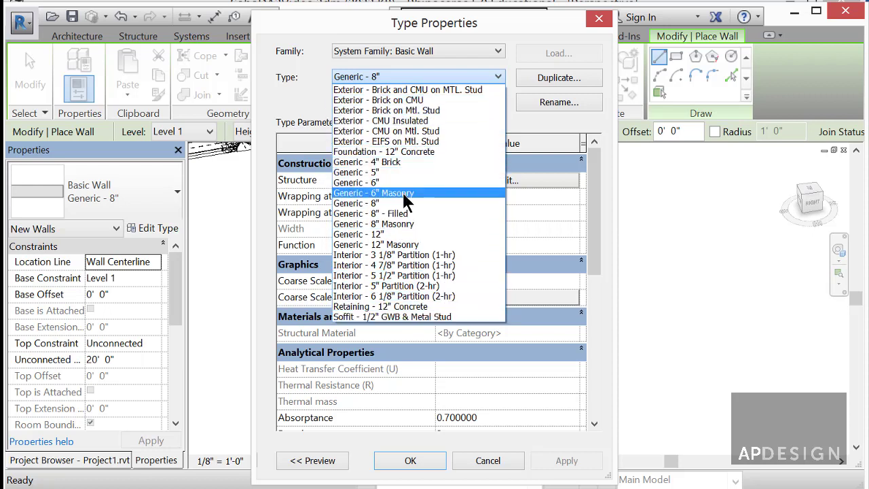
{"action": "left_click", "coordinate": [512, 146]}
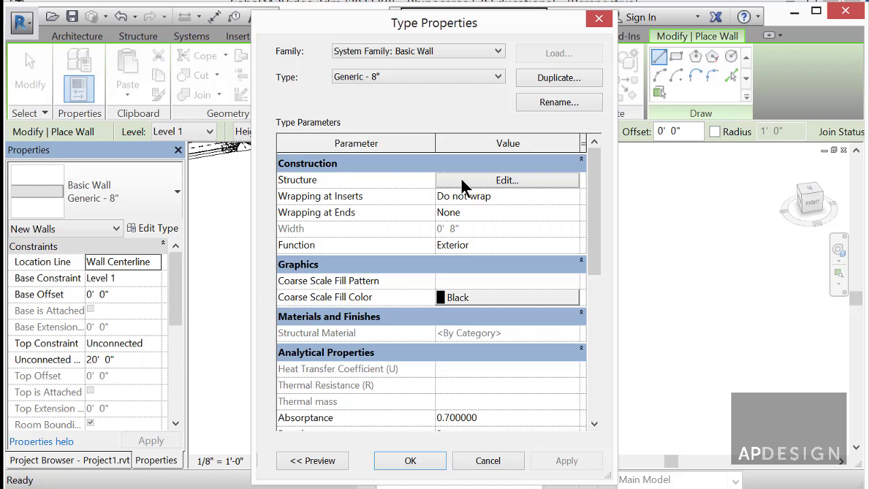
{"action": "left_click", "coordinate": [543, 78]}
{"action": "left_click", "coordinate": [427, 239]}
{"action": "left_click_drag", "start_coordinate": [426, 238], "coordinate": [404, 242]}
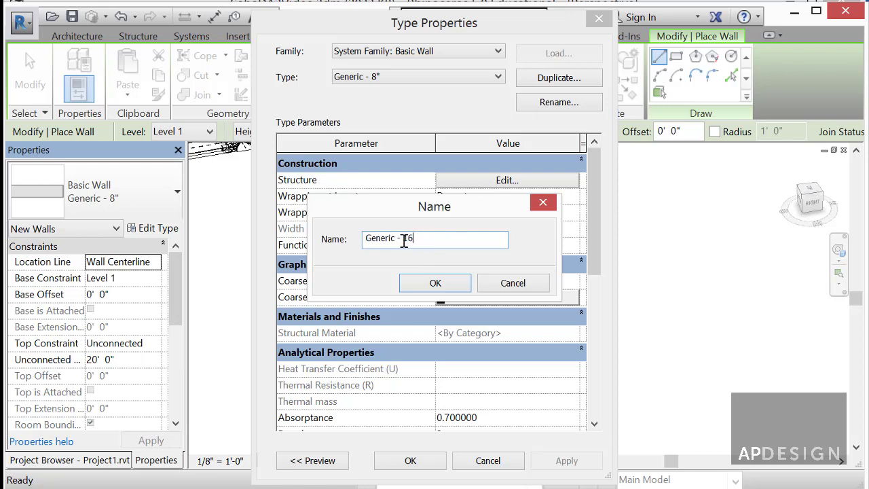
{"action": "left_click", "coordinate": [438, 280]}
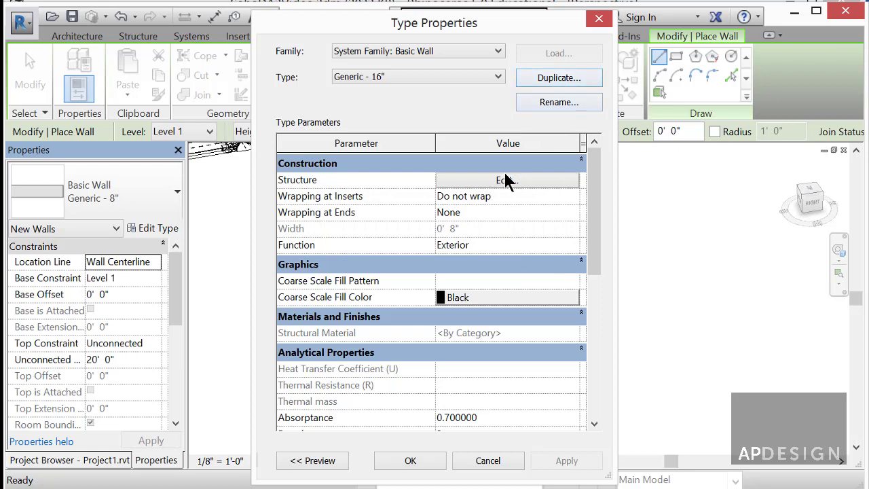
Set the thickness of the Generic - 16" type's structure layer to 16" and finish placing walls
{"action": "left_click", "coordinate": [475, 178]}
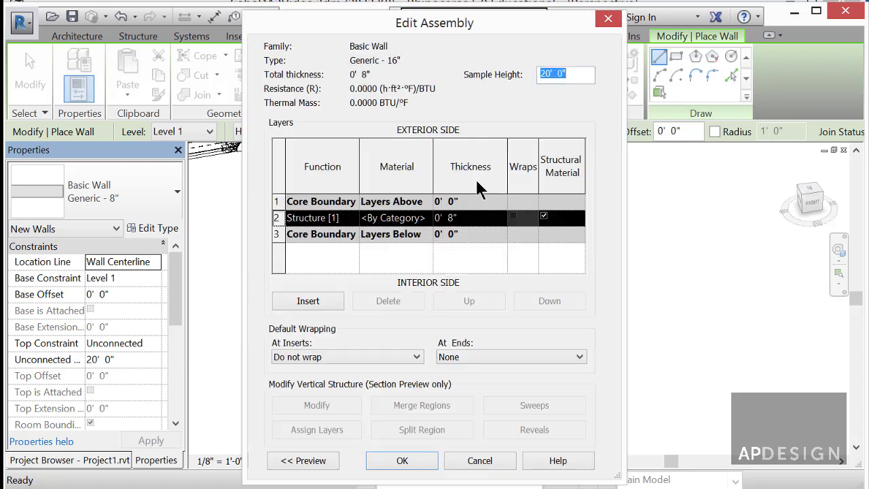
{"action": "left_click", "coordinate": [450, 220]}
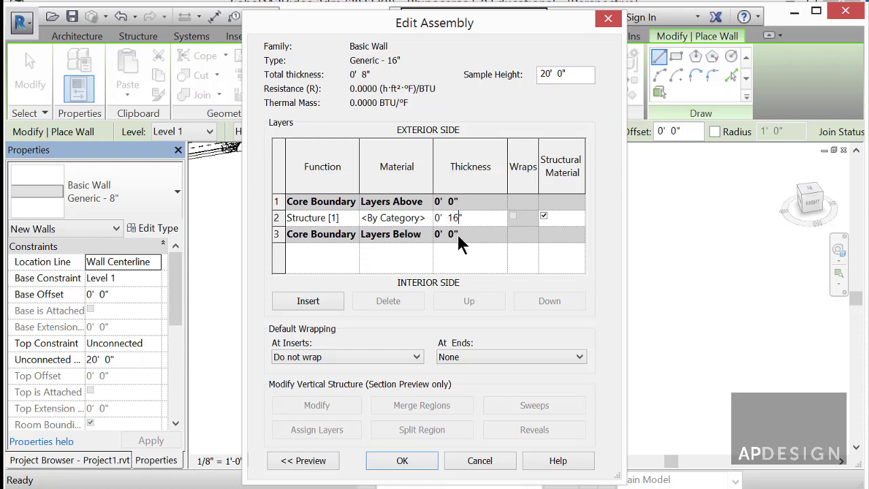
{"action": "type", "text": "16"}
{"action": "left_click", "coordinate": [401, 460]}
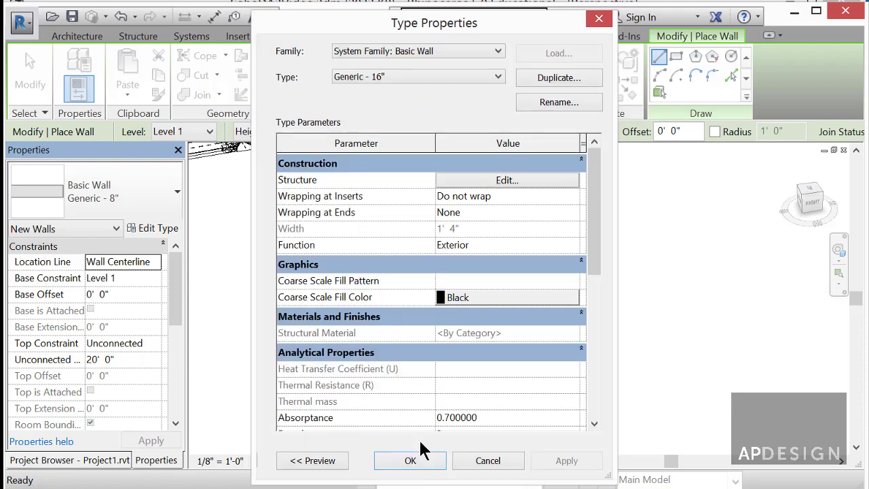
{"action": "left_click", "coordinate": [413, 460]}
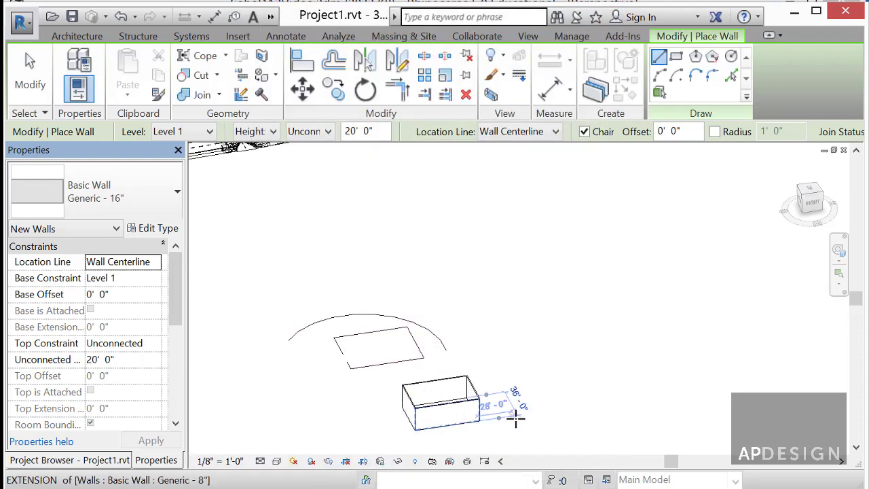
{"action": "left_click", "coordinate": [34, 78]}
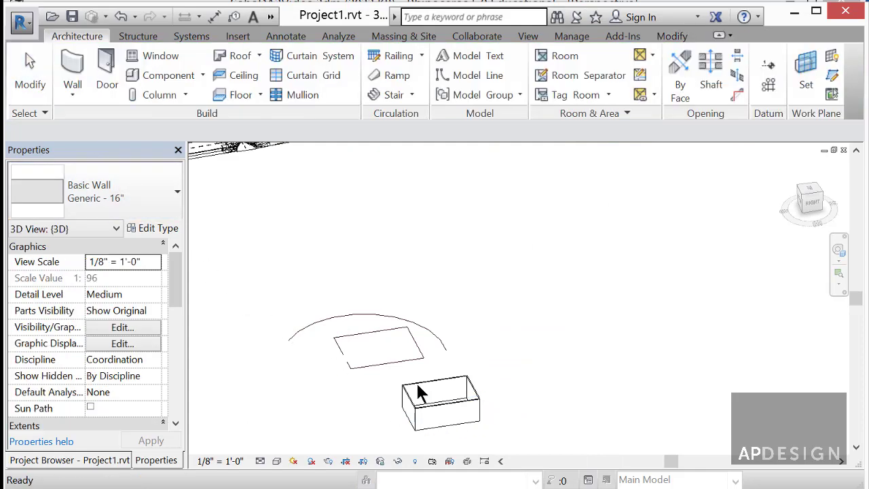
Change the front wall of the rectangular enclosure to the Generic - 16" type
{"action": "left_click", "coordinate": [428, 411]}
{"action": "left_click", "coordinate": [157, 197]}
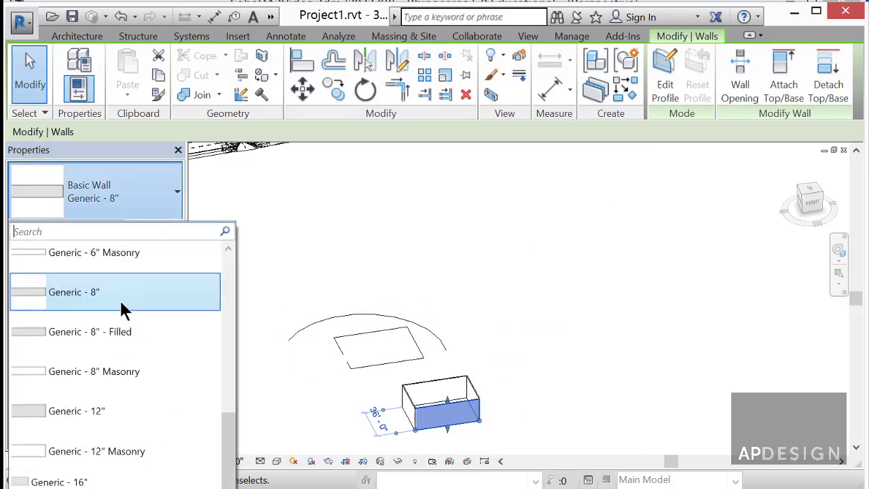
{"action": "left_click", "coordinate": [121, 482]}
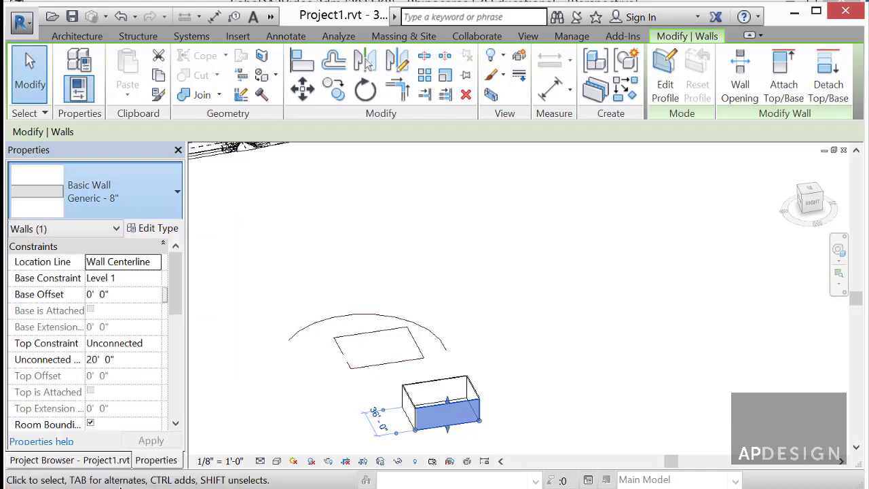
{"action": "left_click", "coordinate": [476, 422]}
Examine the enclosure's corner to compare the front wall's thickness with the adjoining 8" wall
{"action": "scroll", "coordinate": [471, 419], "scroll_direction": "up", "scroll_amount": 5}
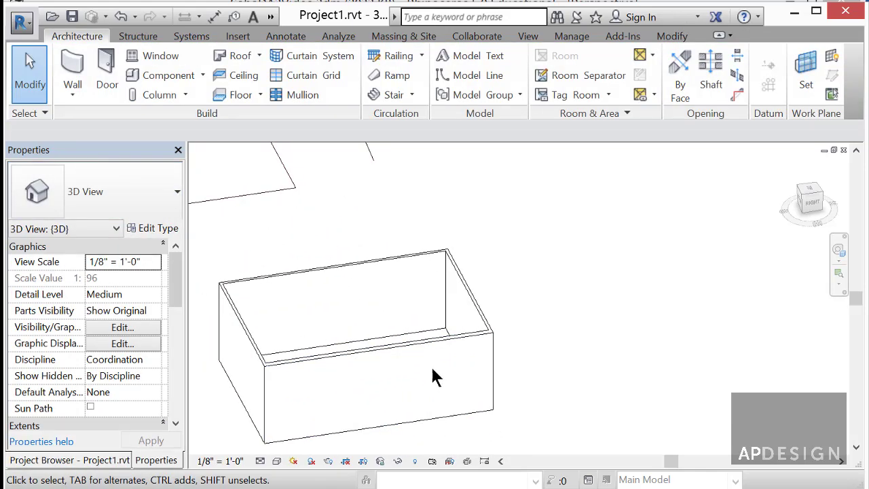
{"action": "scroll", "coordinate": [430, 370], "scroll_direction": "up", "scroll_amount": 3}
{"action": "middle_click_drag", "start_coordinate": [431, 373], "coordinate": [636, 373], "text": "shift"}
{"action": "scroll", "coordinate": [460, 367], "scroll_direction": "down", "scroll_amount": 3}
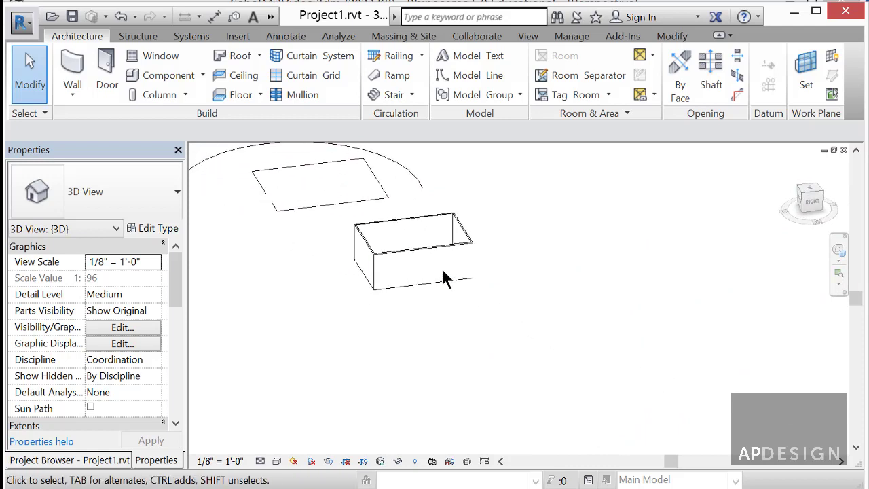
{"action": "right_click", "coordinate": [476, 309]}
{"action": "left_click", "coordinate": [489, 248]}
{"action": "scroll", "coordinate": [475, 245], "scroll_direction": "up", "scroll_amount": 2}
{"action": "scroll", "coordinate": [466, 248], "scroll_direction": "up", "scroll_amount": 5}
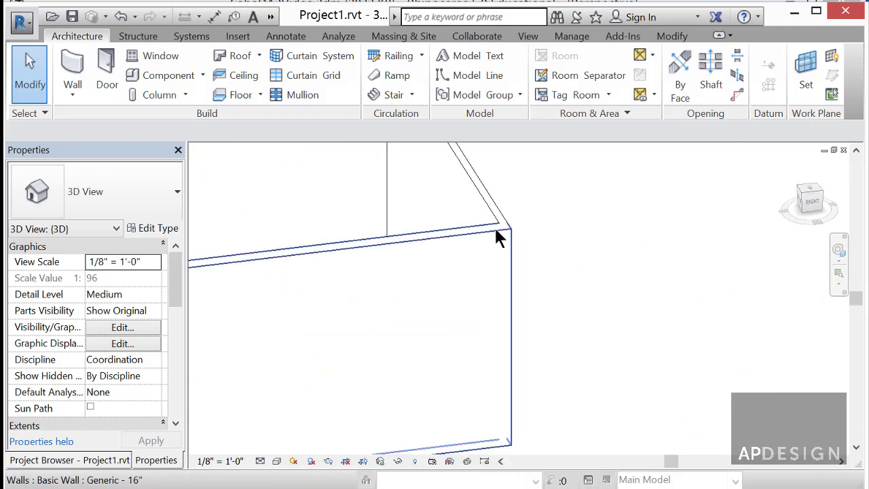
{"action": "middle_click_drag", "start_coordinate": [534, 249], "coordinate": [458, 333]}
{"action": "right_click", "coordinate": [539, 296]}
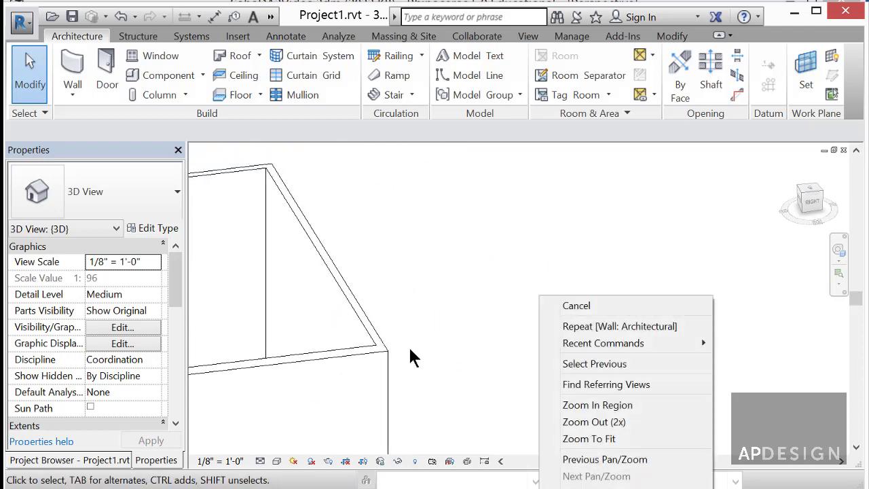
Center the view on the top edge of the front wall with the SteeringWheel to inspect the enclosure
{"action": "left_click", "coordinate": [817, 207]}
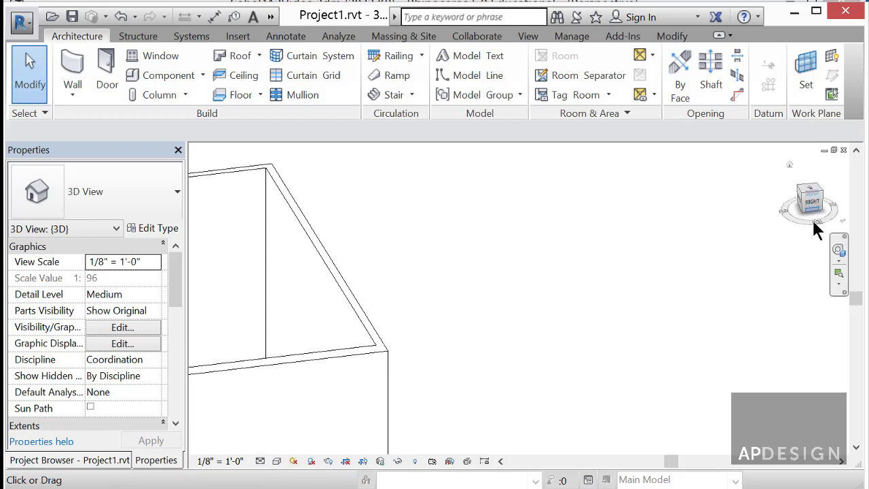
{"action": "left_click", "coordinate": [838, 251]}
{"action": "left_click_drag", "start_coordinate": [818, 253], "coordinate": [324, 358]}
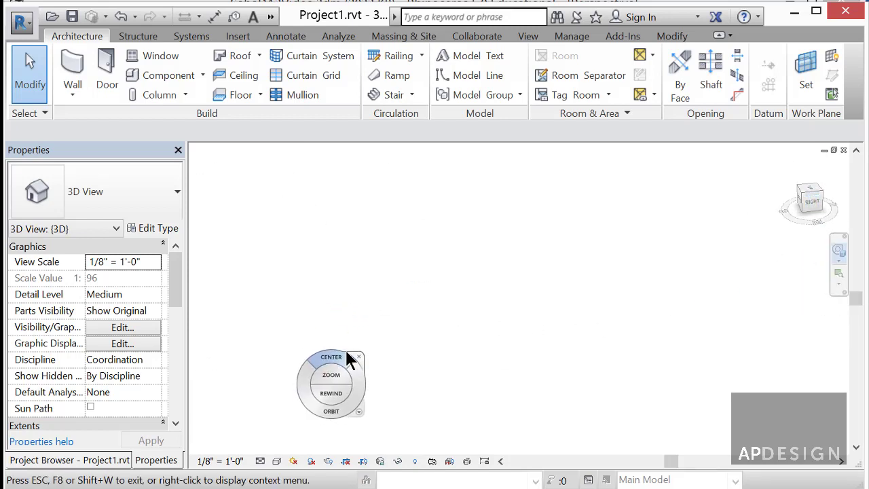
{"action": "left_click_drag", "start_coordinate": [532, 303], "coordinate": [534, 309]}
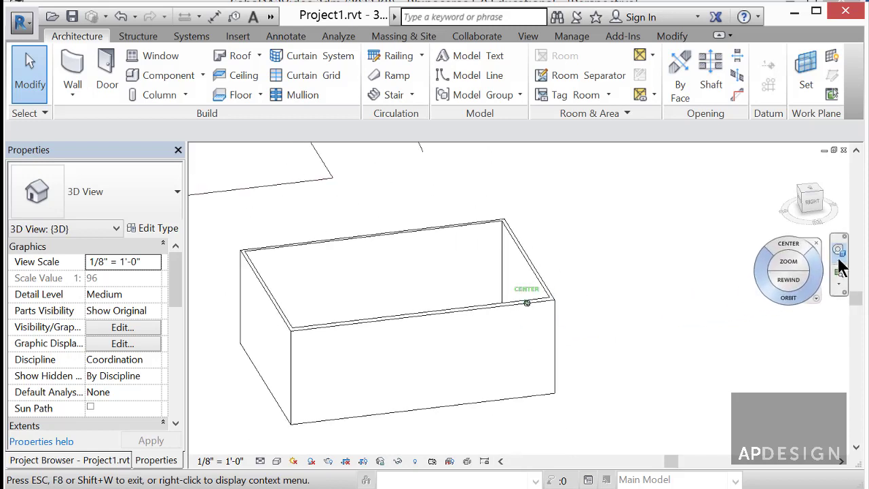
{"action": "left_click", "coordinate": [839, 250]}
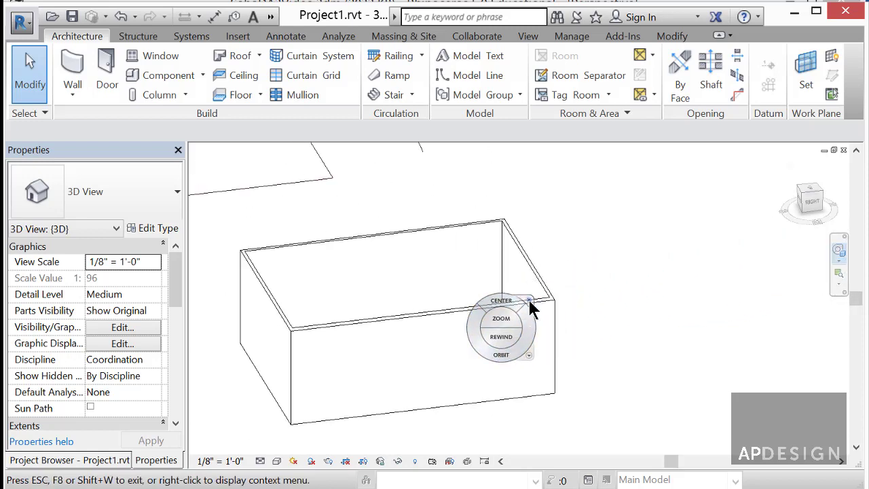
{"action": "key", "text": "Escape"}
{"action": "right_click", "coordinate": [506, 332]}
{"action": "left_click", "coordinate": [477, 333]}
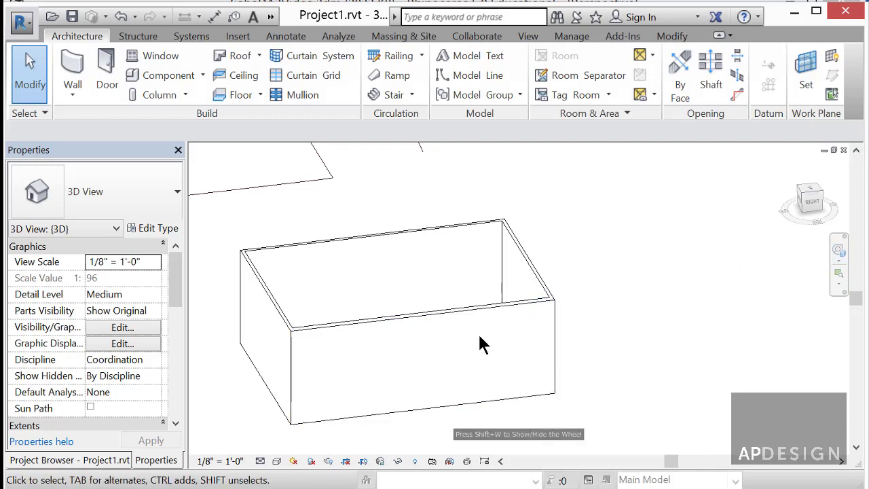
Delete all four walls of the rectangular enclosure beside the imported floor plan
{"action": "middle_click_drag", "start_coordinate": [497, 353], "coordinate": [590, 397]}
{"action": "scroll", "coordinate": [591, 397], "scroll_direction": "down", "scroll_amount": 2}
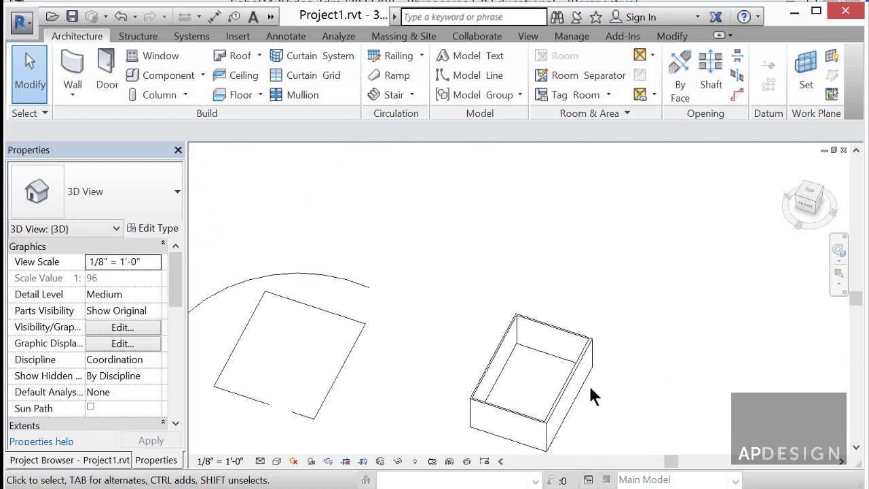
{"action": "left_click_drag", "start_coordinate": [561, 380], "coordinate": [477, 309]}
{"action": "key", "text": "Delete"}
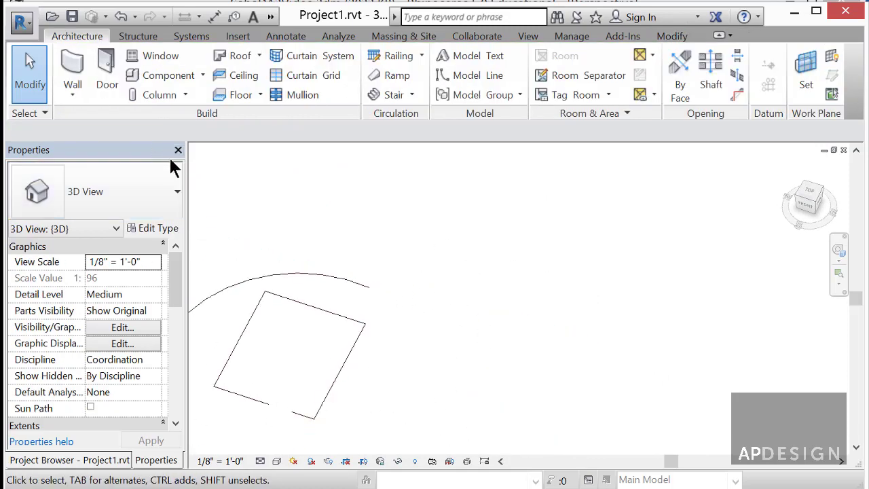
{"action": "left_click", "coordinate": [76, 87]}
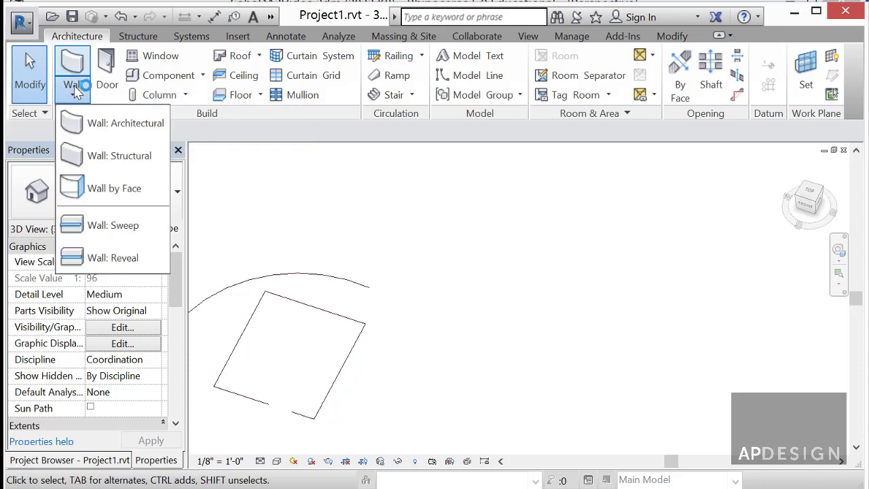
{"action": "left_click", "coordinate": [73, 124]}
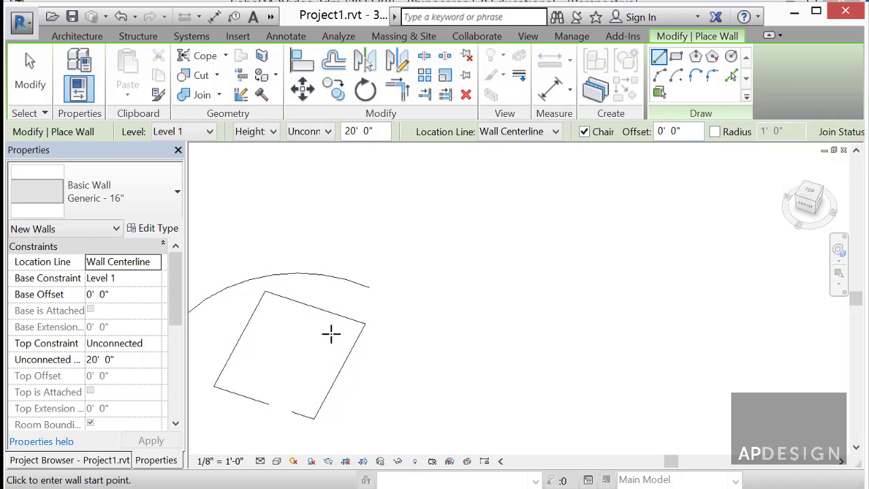
{"action": "scroll", "coordinate": [271, 368], "scroll_direction": "down", "scroll_amount": 4}
{"action": "scroll", "coordinate": [271, 367], "scroll_direction": "up", "scroll_amount": 2}
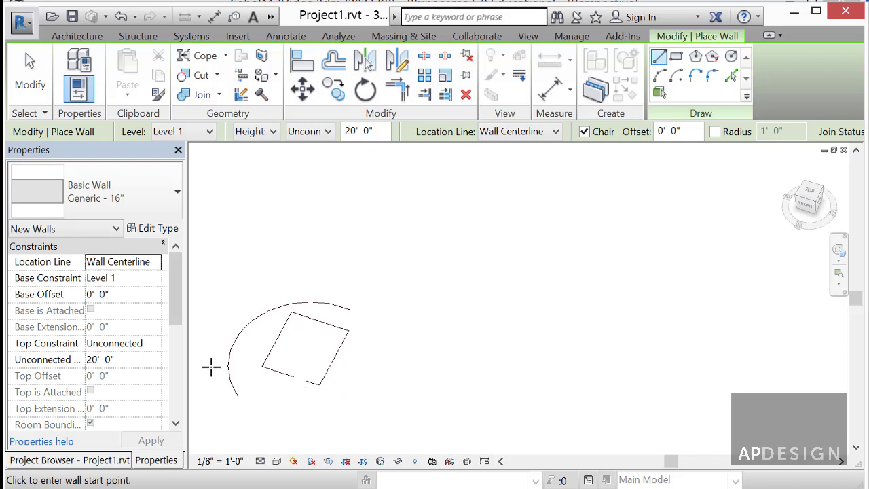
{"action": "left_click", "coordinate": [33, 81]}
Place an architectural Generic - 16" wall, 20' high, along the imported floor plan's arc using Pick Lines
{"action": "left_click", "coordinate": [305, 327]}
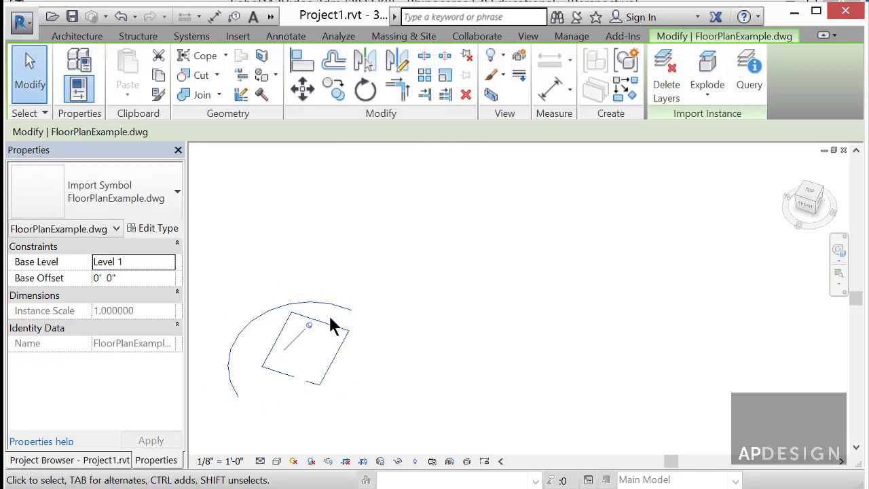
{"action": "left_click", "coordinate": [705, 94]}
{"action": "left_click", "coordinate": [72, 90]}
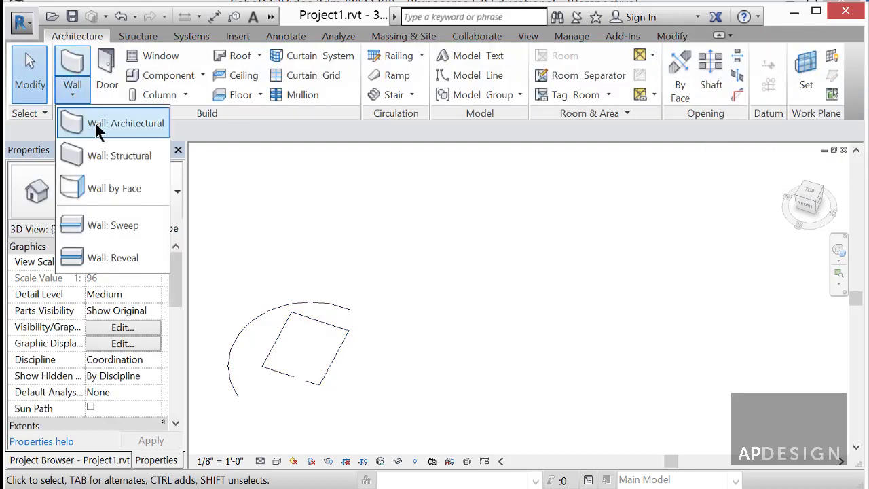
{"action": "left_click", "coordinate": [75, 122]}
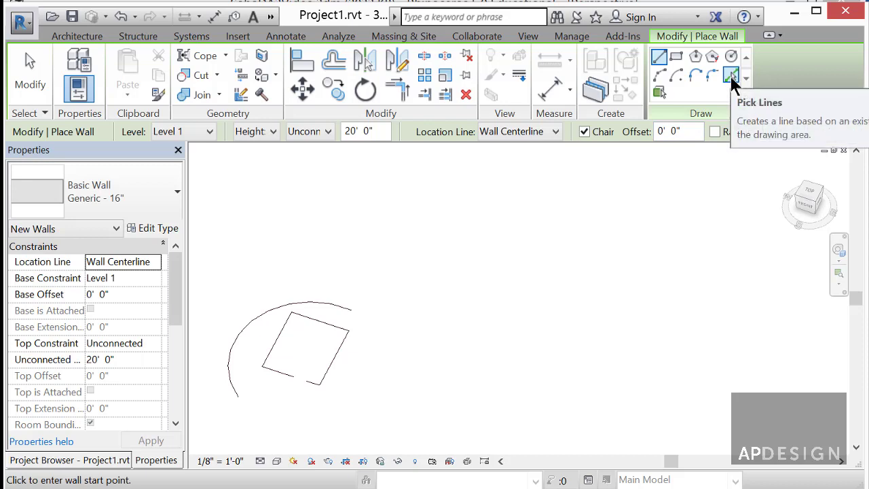
{"action": "left_click", "coordinate": [731, 76]}
{"action": "left_click", "coordinate": [329, 306]}
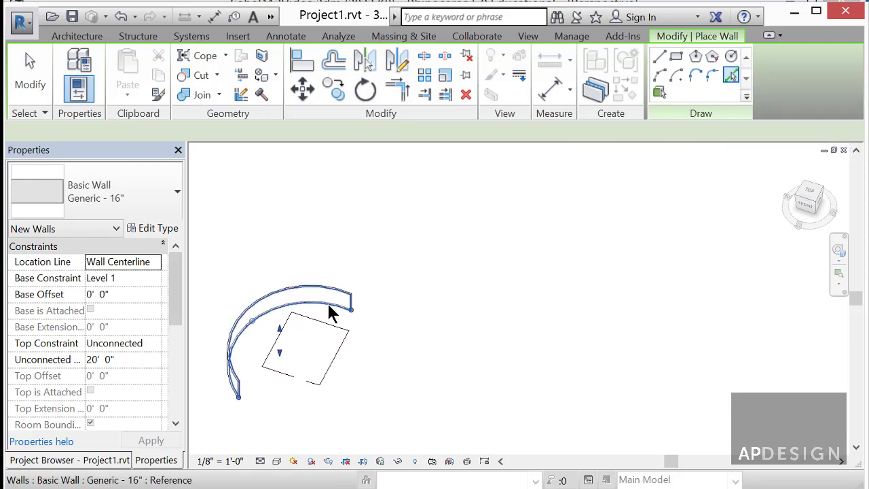
Create Generic - 16" walls on all five line segments of the plan's rectangular room, keeping the front opening, and leave the Wall command
{"action": "scroll", "coordinate": [345, 352], "scroll_direction": "up", "scroll_amount": 2}
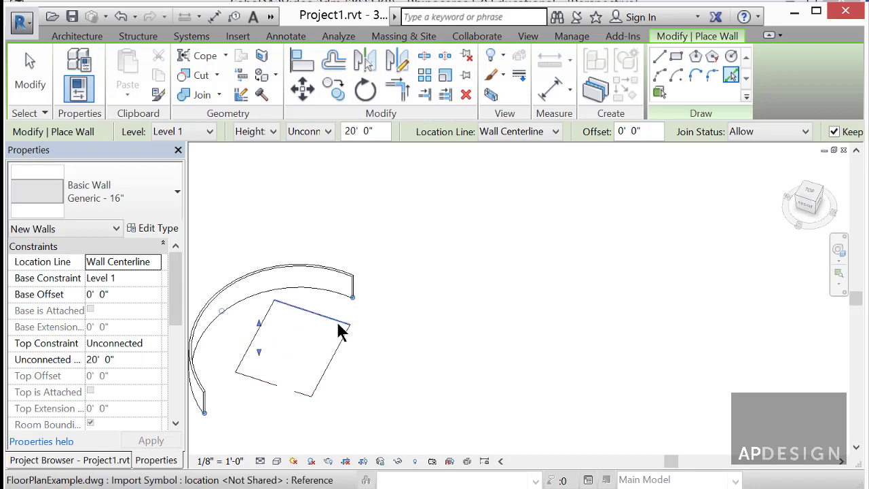
{"action": "left_click", "coordinate": [341, 331]}
{"action": "left_click", "coordinate": [335, 345]}
{"action": "left_click", "coordinate": [256, 328]}
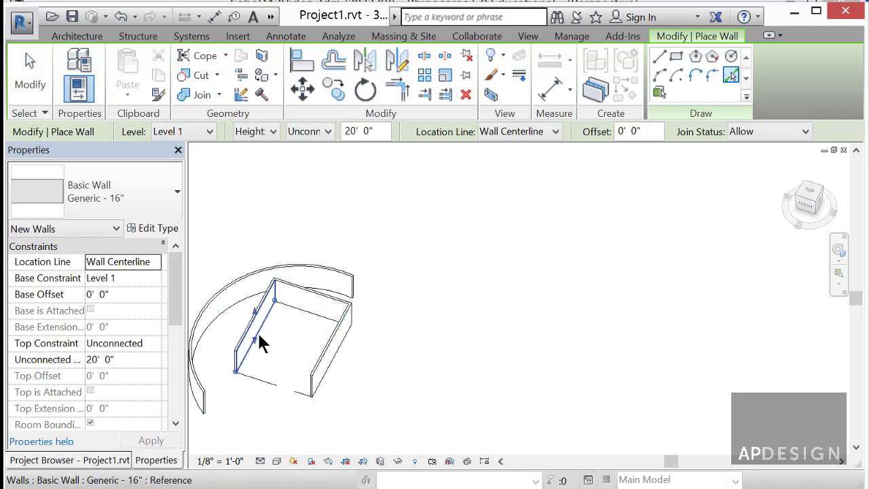
{"action": "left_click", "coordinate": [264, 384]}
{"action": "left_click", "coordinate": [301, 395]}
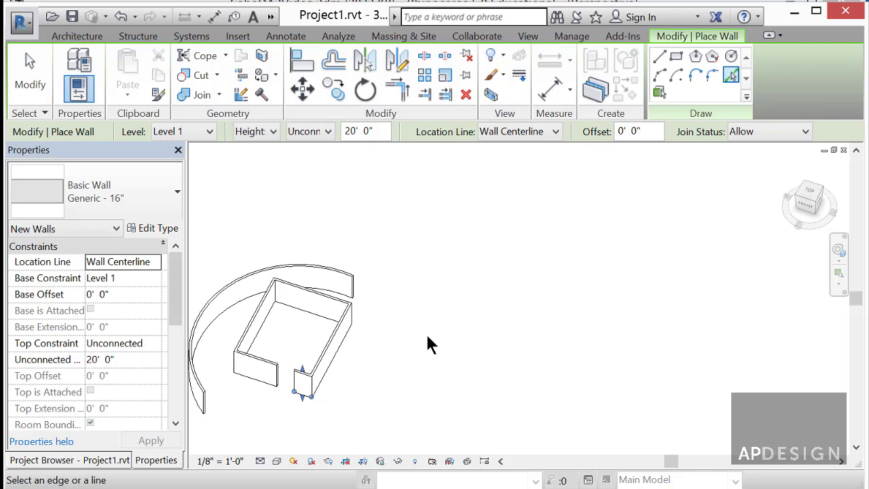
{"action": "scroll", "coordinate": [421, 334], "scroll_direction": "down", "scroll_amount": 2}
{"action": "left_click", "coordinate": [29, 74]}
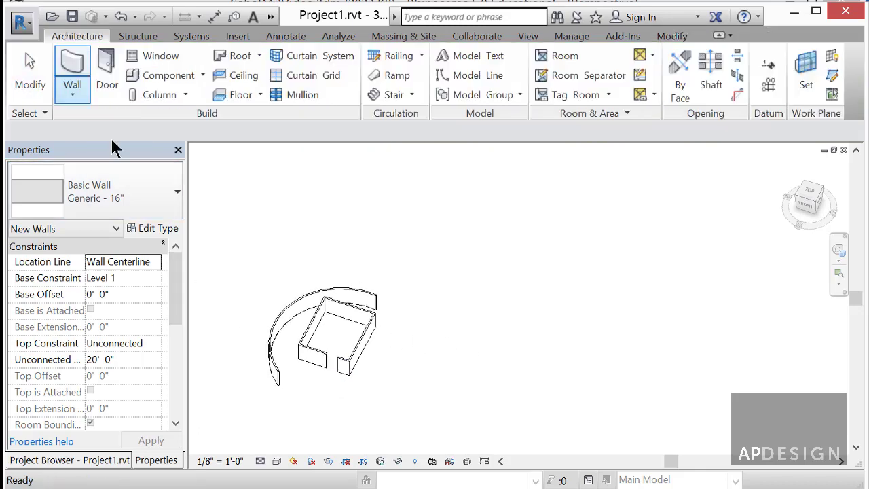
Start an architectural floor and pick boundary lines along the outer base edges of the room's back, both side, and longer front walls
{"action": "scroll", "coordinate": [380, 319], "scroll_direction": "up", "scroll_amount": 3}
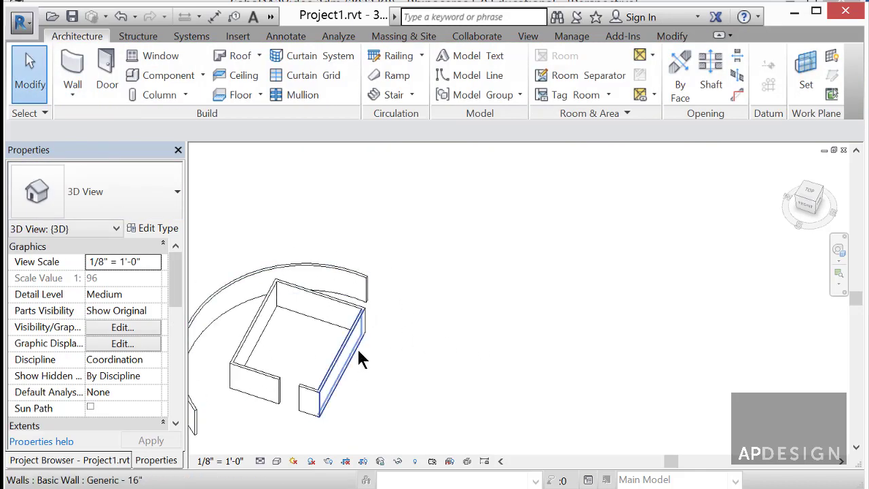
{"action": "scroll", "coordinate": [373, 338], "scroll_direction": "down", "scroll_amount": 1}
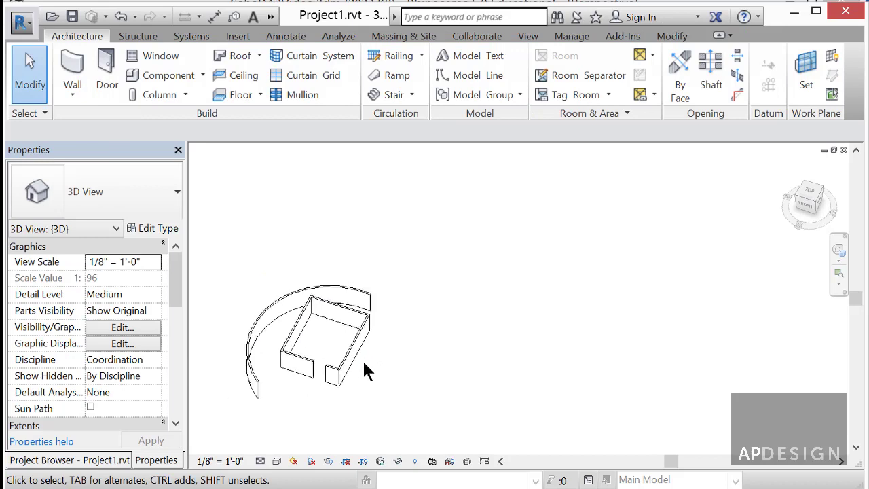
{"action": "scroll", "coordinate": [363, 370], "scroll_direction": "up", "scroll_amount": 2}
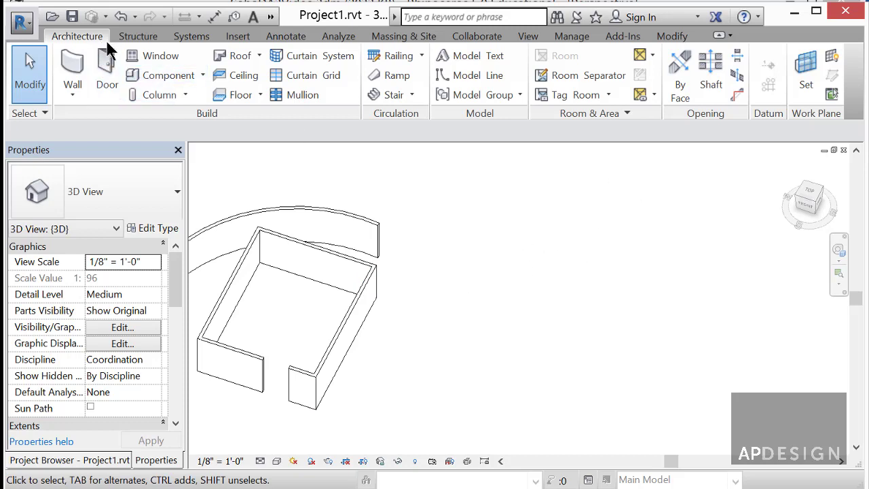
{"action": "left_click", "coordinate": [260, 95]}
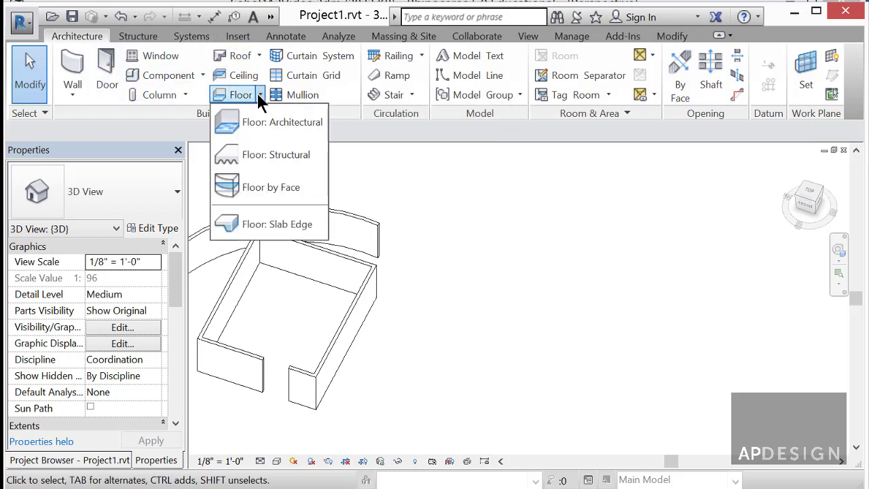
{"action": "left_click", "coordinate": [276, 123]}
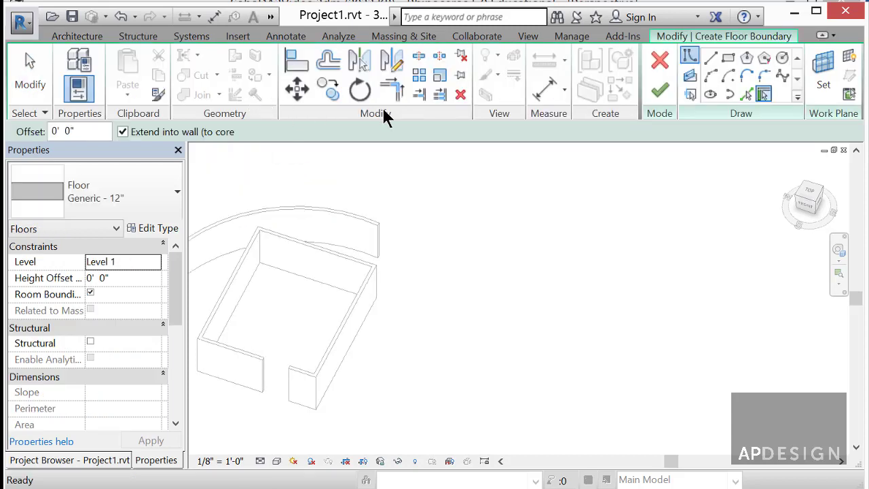
{"action": "left_click", "coordinate": [749, 98]}
{"action": "left_click", "coordinate": [342, 365]}
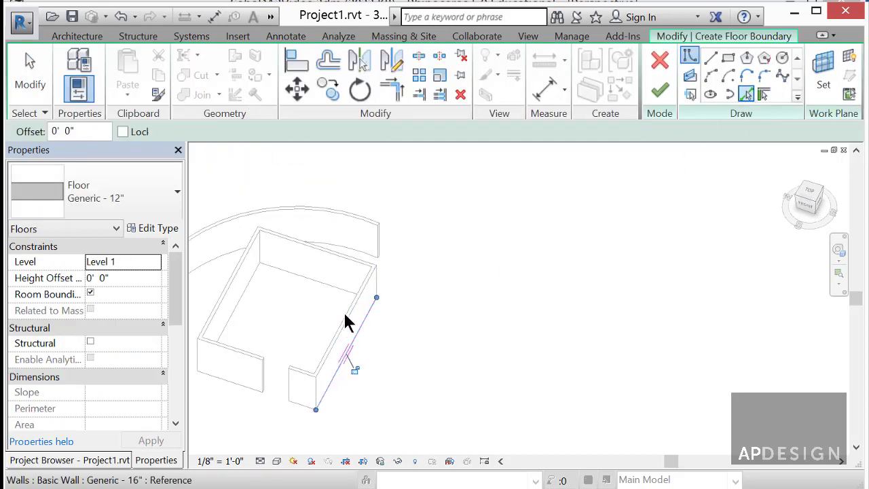
{"action": "left_click", "coordinate": [373, 271]}
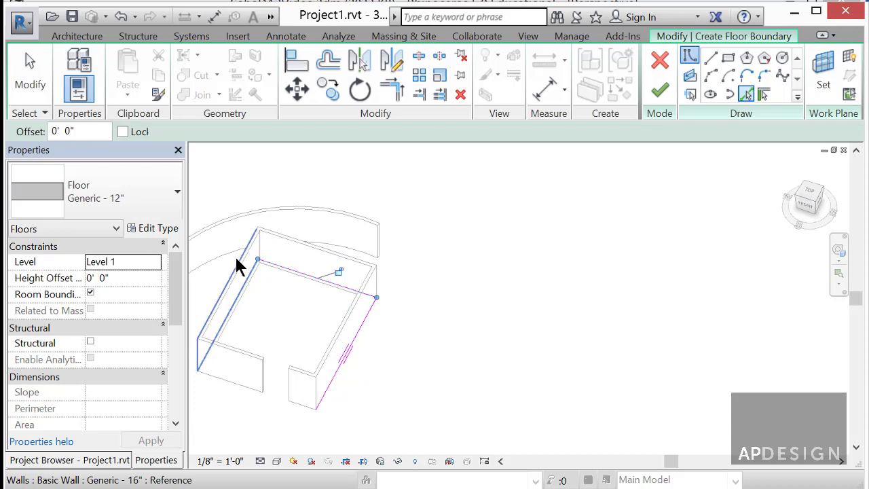
{"action": "left_click", "coordinate": [237, 260]}
{"action": "left_click", "coordinate": [226, 359]}
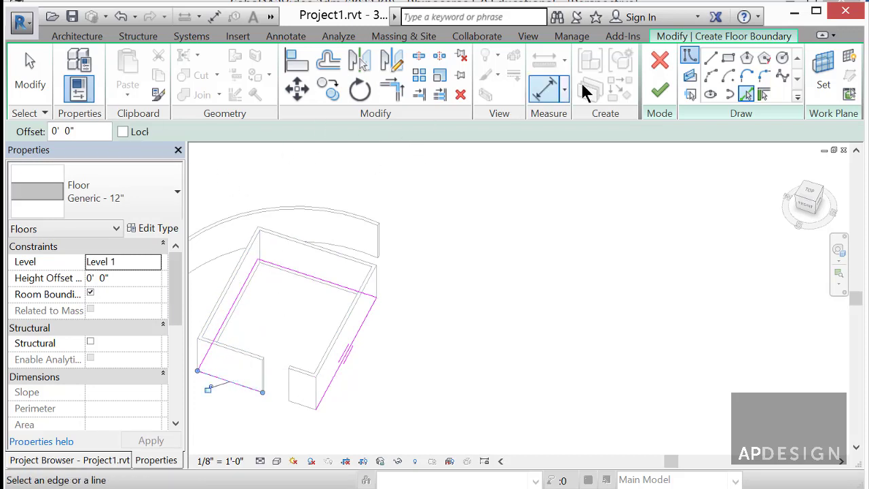
Extend the front boundary line across the opening to the room's far corner and finish the Generic - 12" floor
{"action": "left_click_drag", "start_coordinate": [262, 392], "coordinate": [317, 409]}
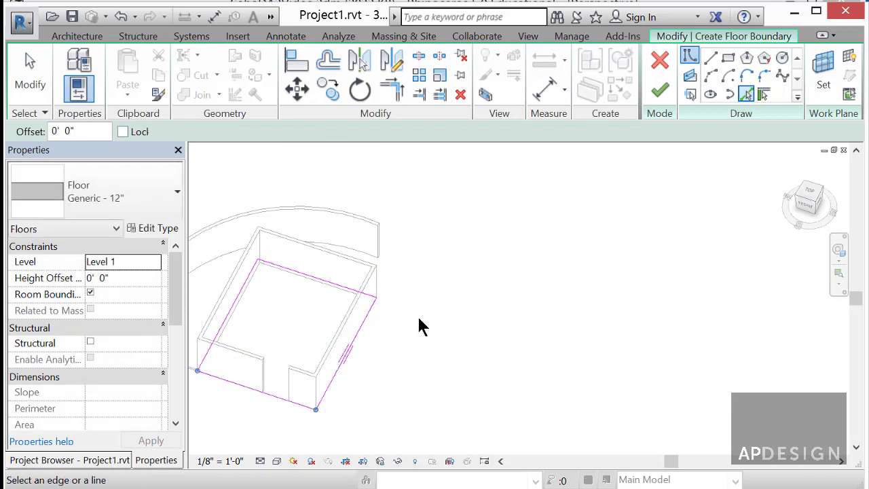
{"action": "left_click", "coordinate": [656, 93]}
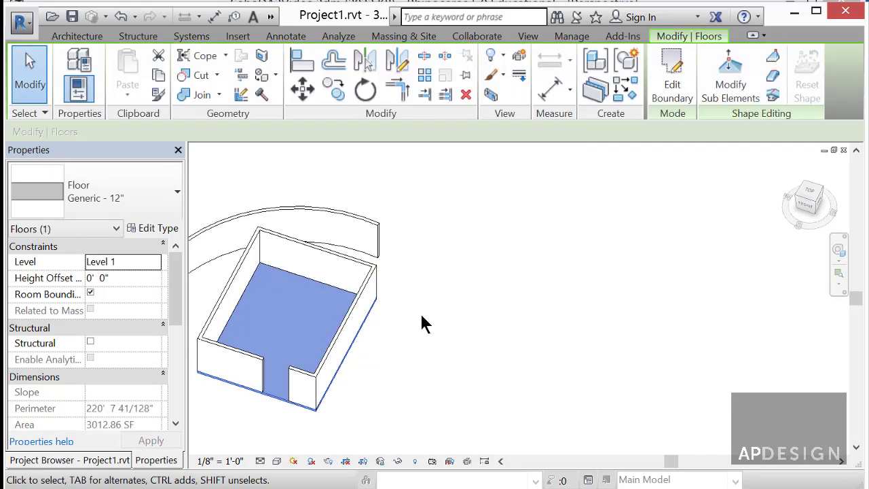
{"action": "left_click", "coordinate": [403, 351]}
Review the available floor types and the layer structure of the room's Generic - 12" floor, discarding any changes
{"action": "left_click", "coordinate": [271, 397]}
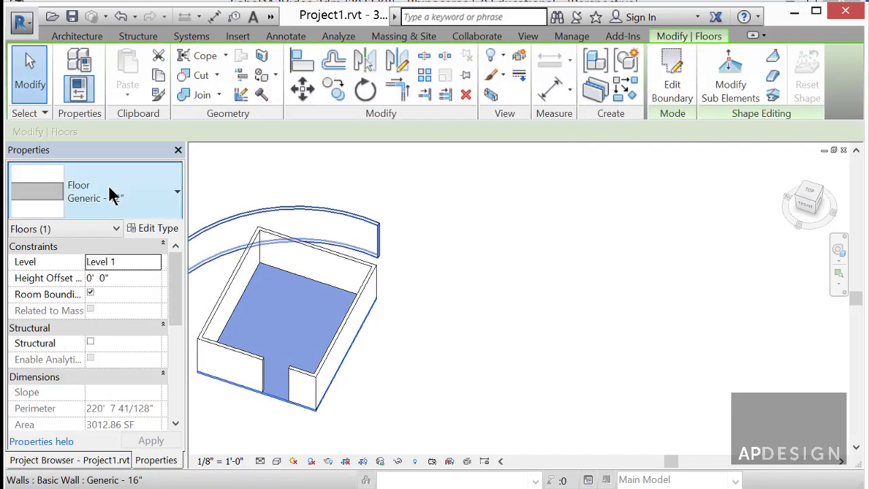
{"action": "left_click", "coordinate": [171, 190]}
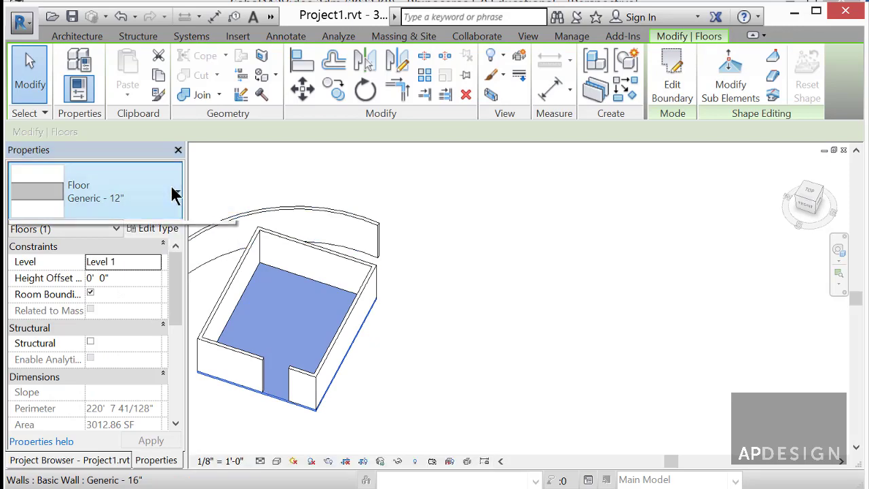
{"action": "left_click_drag", "start_coordinate": [227, 319], "coordinate": [232, 271]}
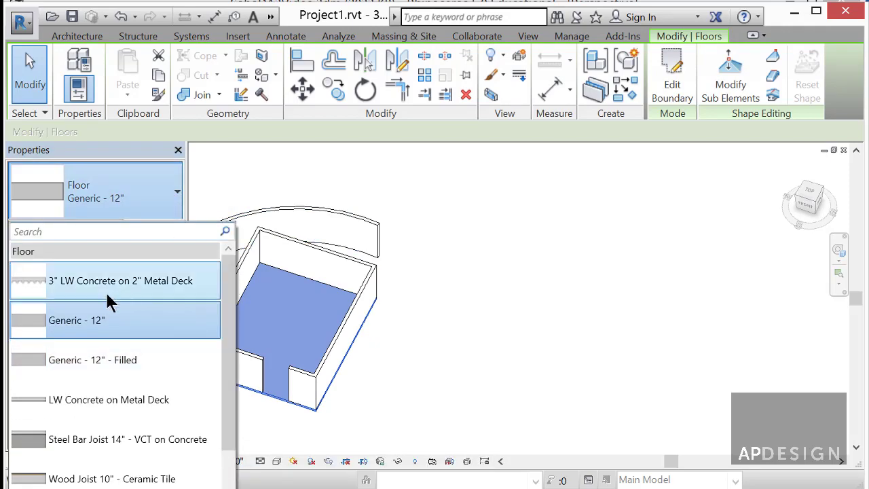
{"action": "left_click", "coordinate": [149, 178]}
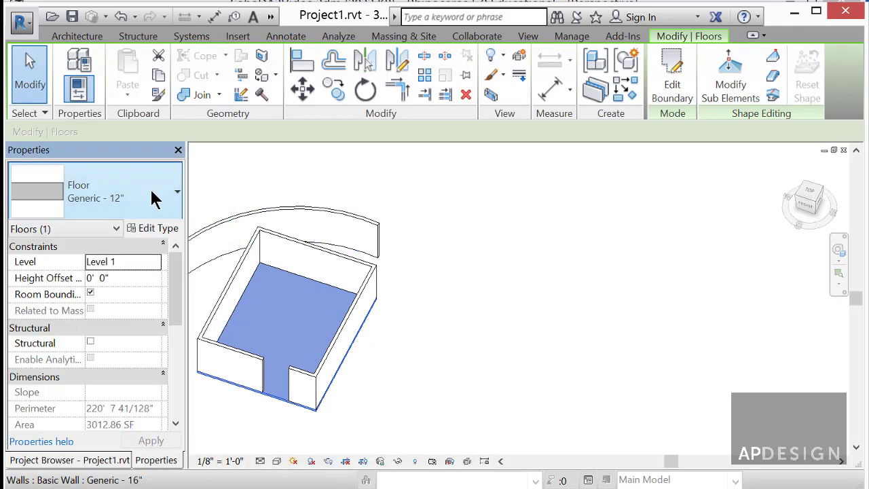
{"action": "left_click", "coordinate": [157, 228]}
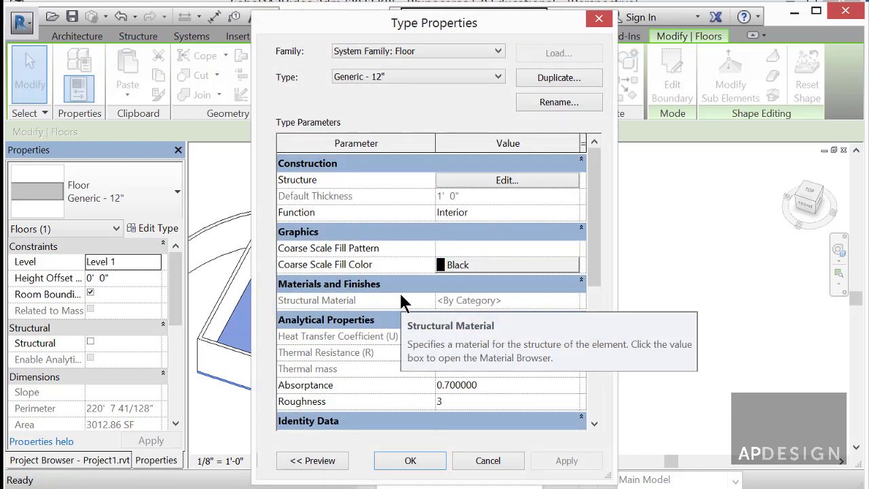
{"action": "left_click", "coordinate": [549, 180]}
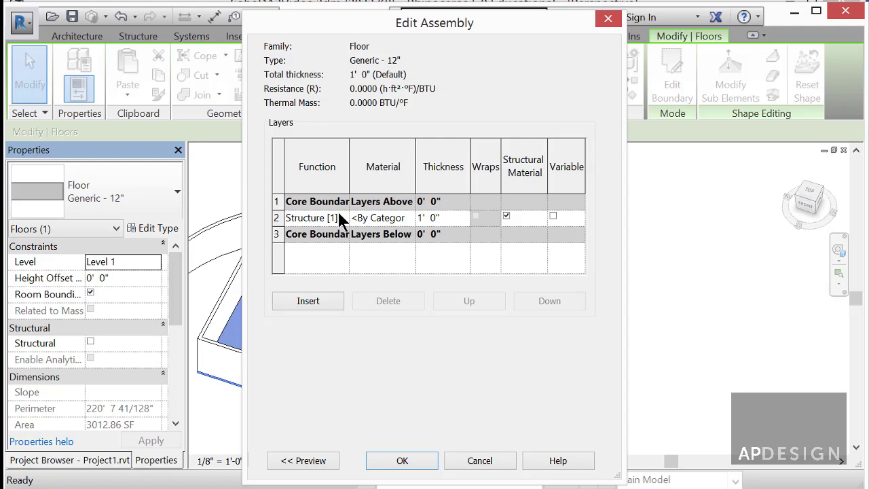
{"action": "left_click", "coordinate": [490, 465]}
{"action": "left_click", "coordinate": [441, 461]}
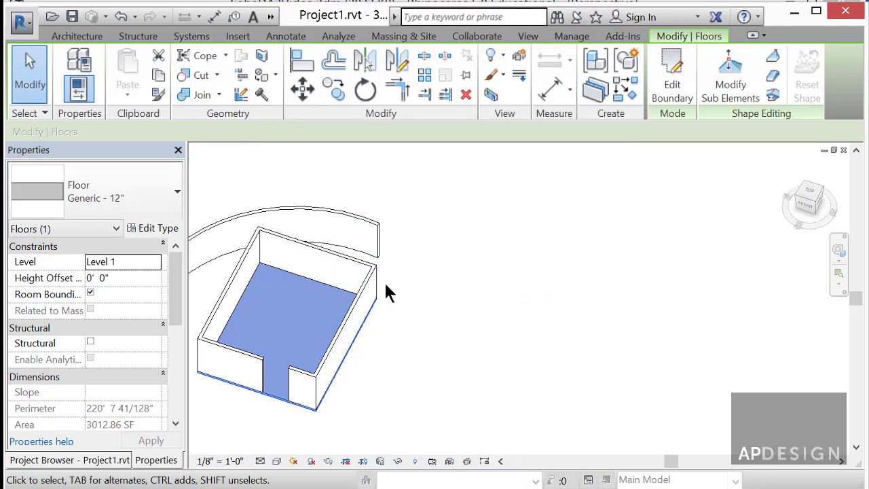
Open the layer structure of the room's back wall type, Generic - 16", and insert a new layer above the structure layer
{"action": "left_click", "coordinate": [363, 270]}
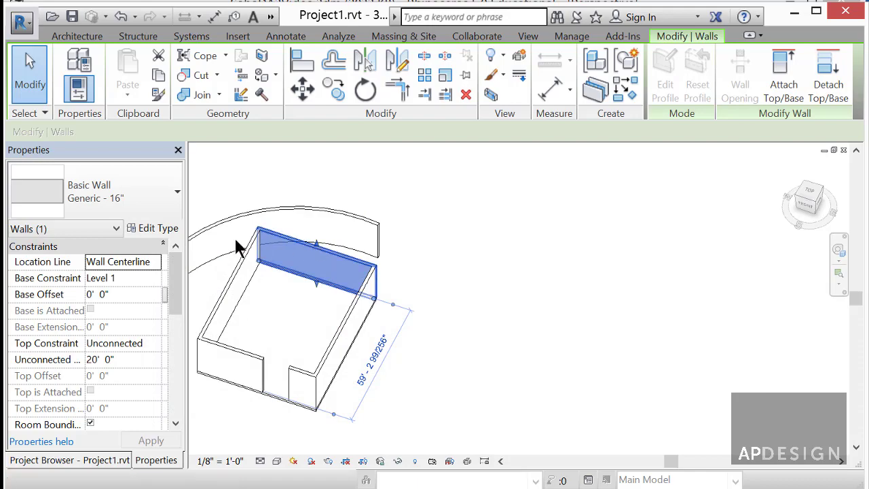
{"action": "left_click", "coordinate": [148, 231]}
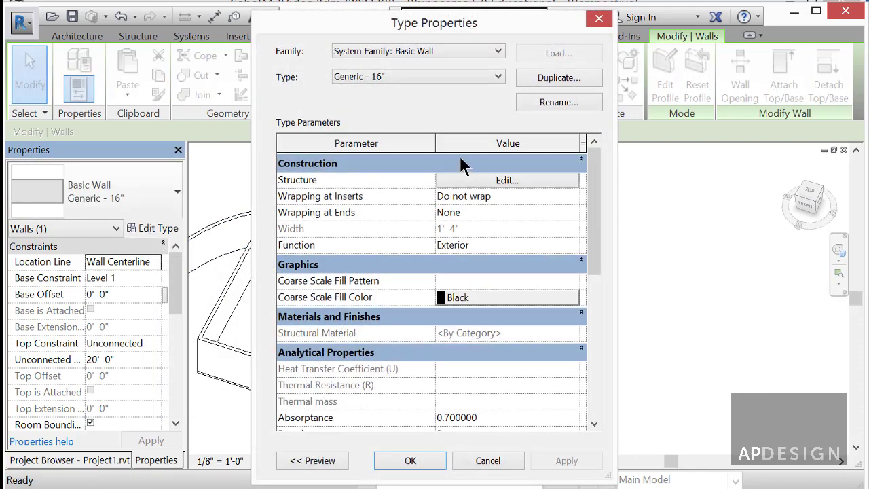
{"action": "left_click", "coordinate": [500, 460]}
{"action": "left_click", "coordinate": [153, 229]}
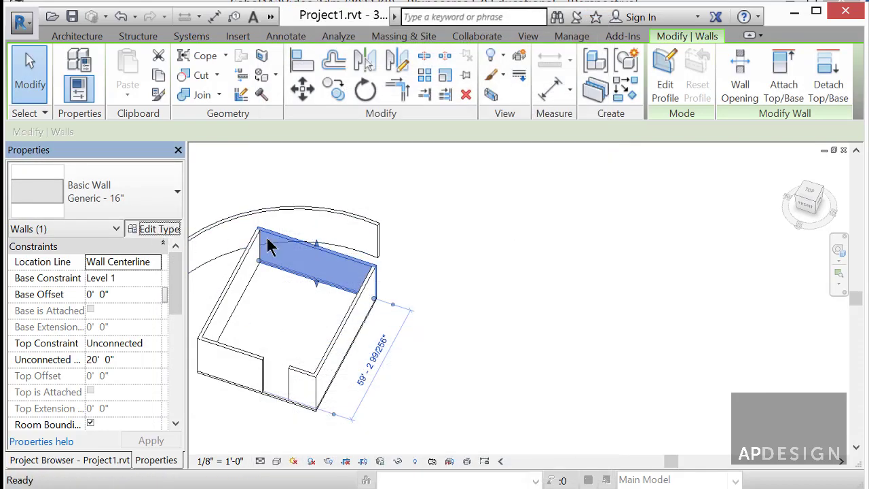
{"action": "left_click", "coordinate": [494, 180]}
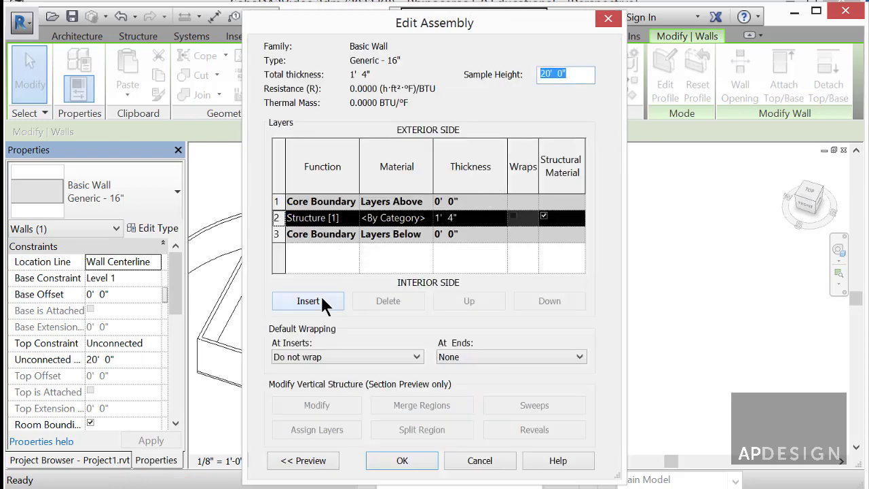
{"action": "left_click", "coordinate": [321, 299]}
Set the function of the 1' 4" layer to Thermal/Air Layer [3]
{"action": "left_click", "coordinate": [354, 207]}
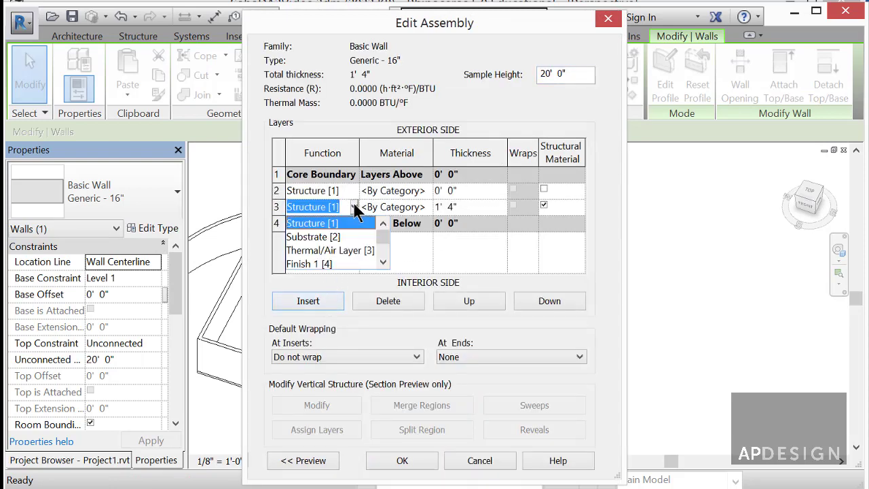
{"action": "scroll", "coordinate": [380, 253], "scroll_direction": "down", "scroll_amount": 3}
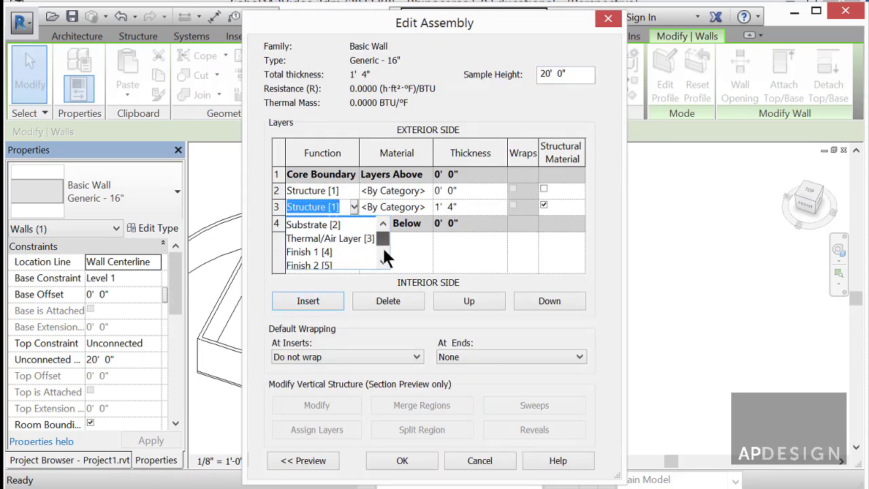
{"action": "scroll", "coordinate": [382, 257], "scroll_direction": "up", "scroll_amount": 3}
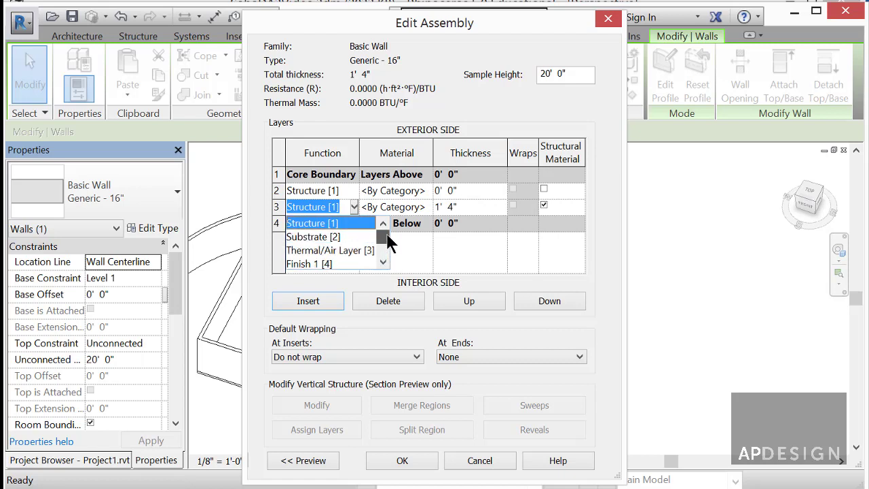
{"action": "left_click", "coordinate": [332, 250]}
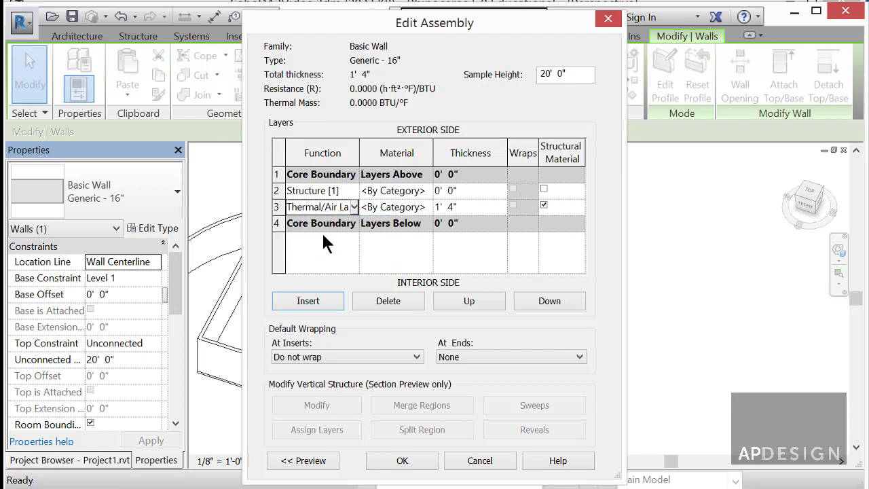
Set the Structure [1] layer's thickness to 6" and the Thermal/Air Layer's thickness to 2"
{"action": "left_click", "coordinate": [353, 207]}
{"action": "scroll", "coordinate": [385, 241], "scroll_direction": "down", "scroll_amount": 2}
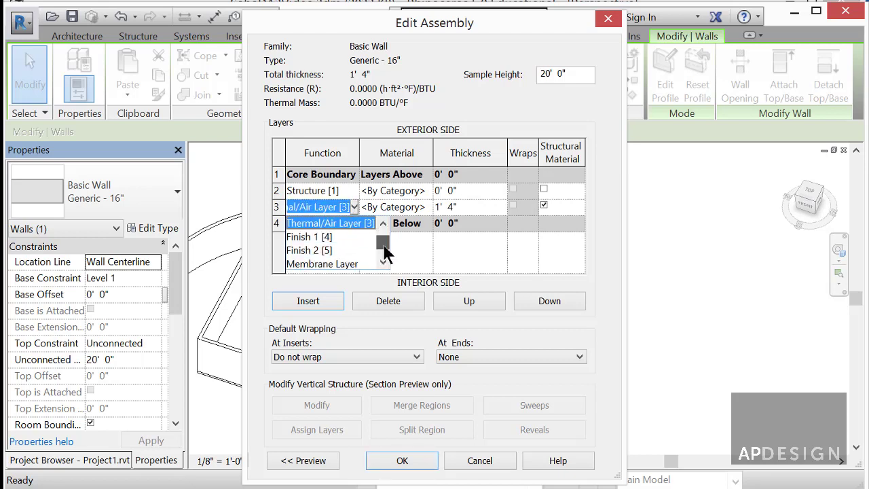
{"action": "scroll", "coordinate": [384, 242], "scroll_direction": "up", "scroll_amount": 1}
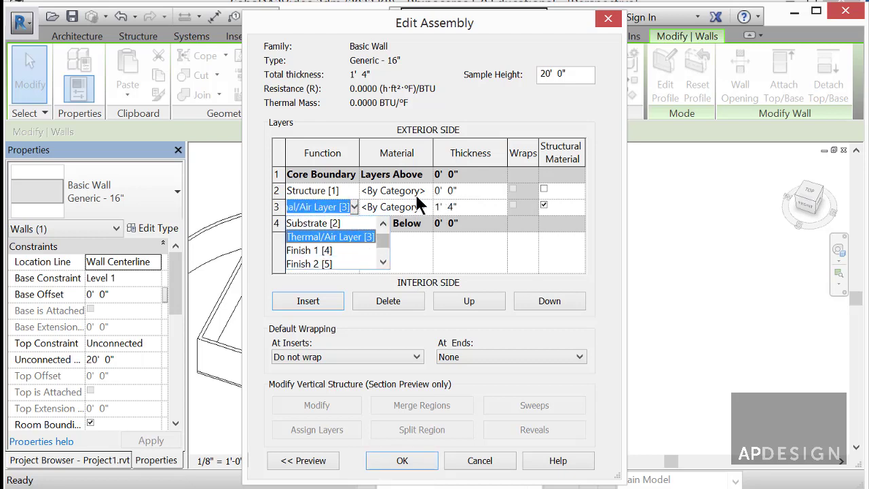
{"action": "left_click", "coordinate": [442, 190]}
{"action": "left_click", "coordinate": [452, 190]}
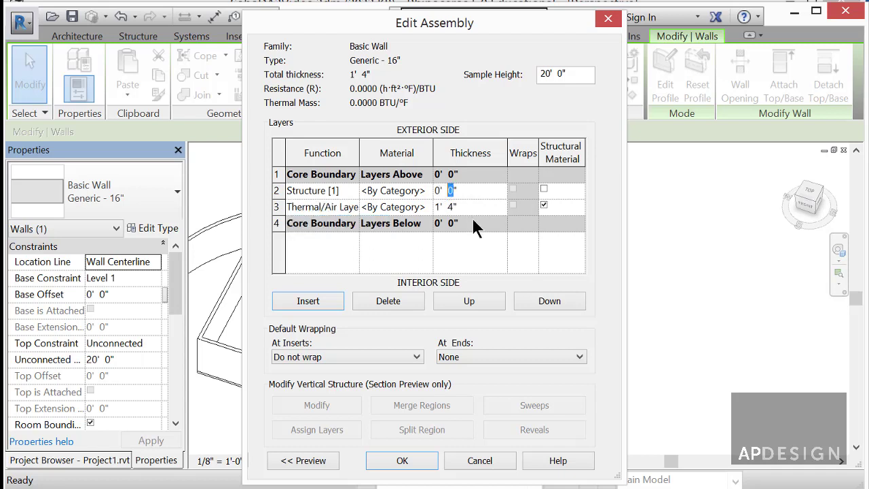
{"action": "type", "text": "6"}
{"action": "left_click", "coordinate": [470, 207]}
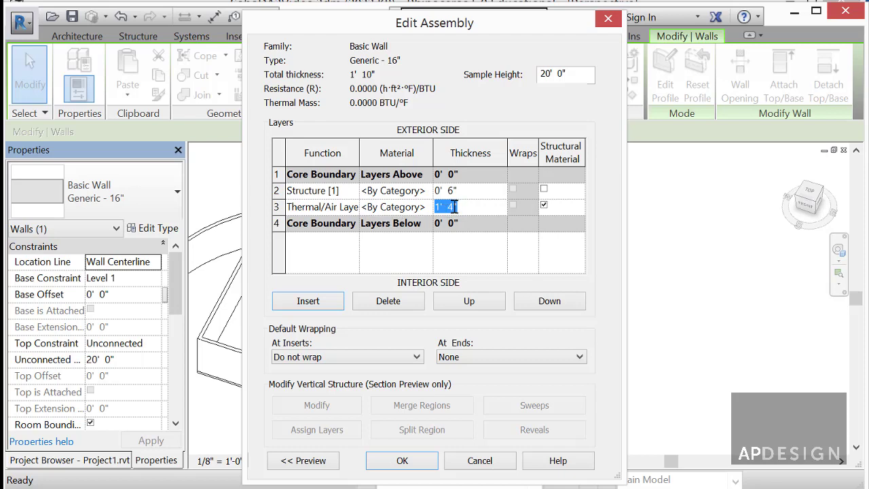
{"action": "left_click", "coordinate": [454, 207]}
{"action": "left_click_drag", "start_coordinate": [452, 207], "coordinate": [433, 207]}
{"action": "type", "text": "2"}
Insert a Finish 1 [4] layer above the 6" structure layer and make it 0.5" thick
{"action": "left_click", "coordinate": [341, 191]}
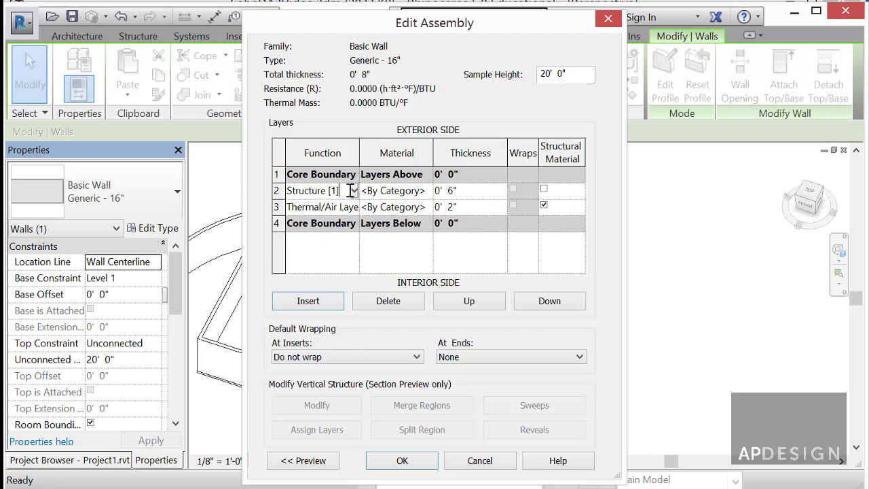
{"action": "left_click", "coordinate": [331, 301]}
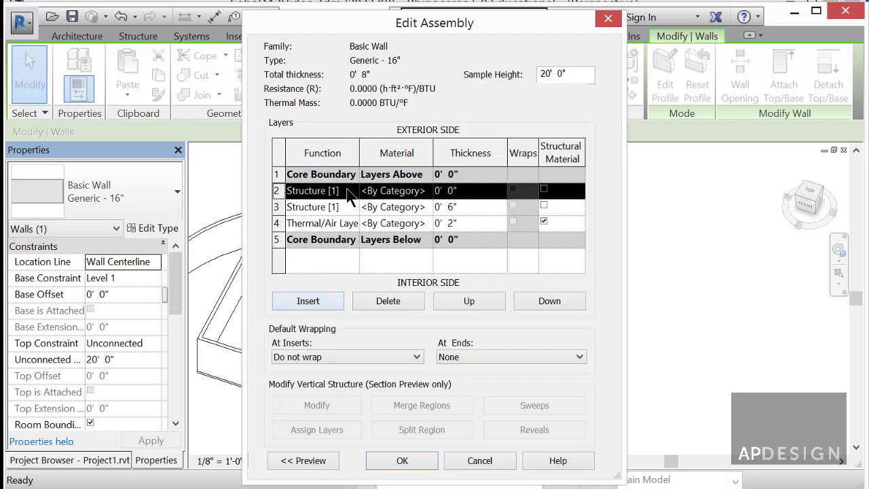
{"action": "left_click", "coordinate": [347, 191]}
{"action": "left_click", "coordinate": [353, 190]}
{"action": "left_click", "coordinate": [329, 248]}
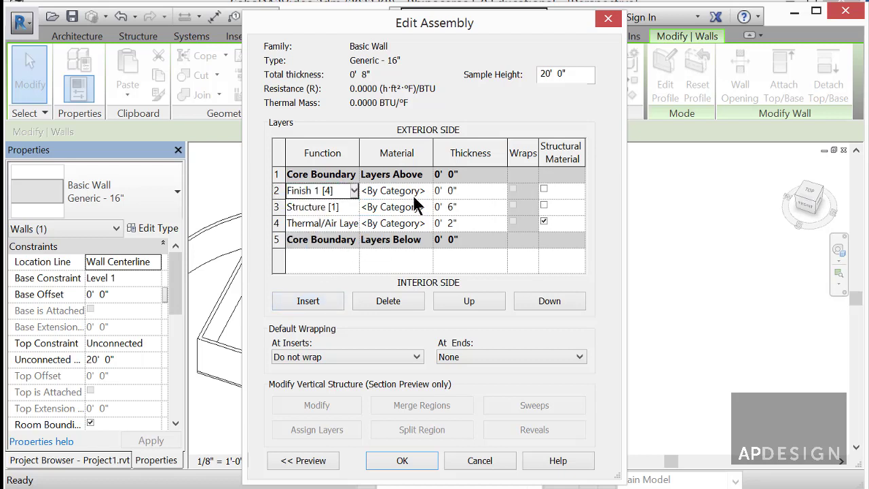
{"action": "left_click", "coordinate": [451, 191]}
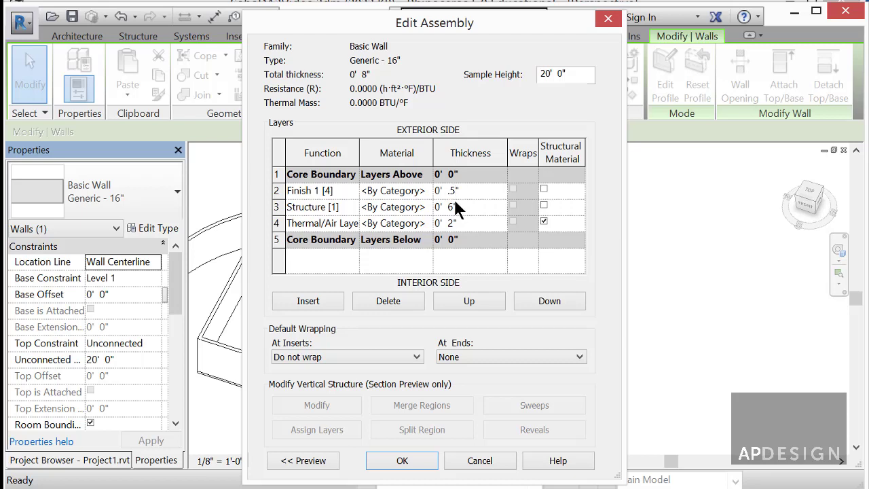
{"action": "left_click", "coordinate": [455, 202]}
Insert another layer directly below the Thermal/Air Layer and set its function to Finish 2 [5]
{"action": "left_click", "coordinate": [326, 223]}
{"action": "left_click", "coordinate": [330, 304]}
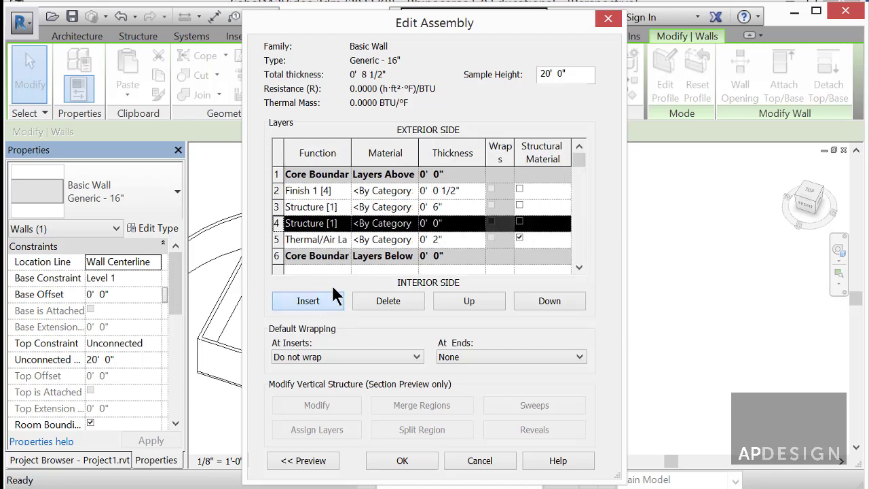
{"action": "left_click", "coordinate": [340, 228]}
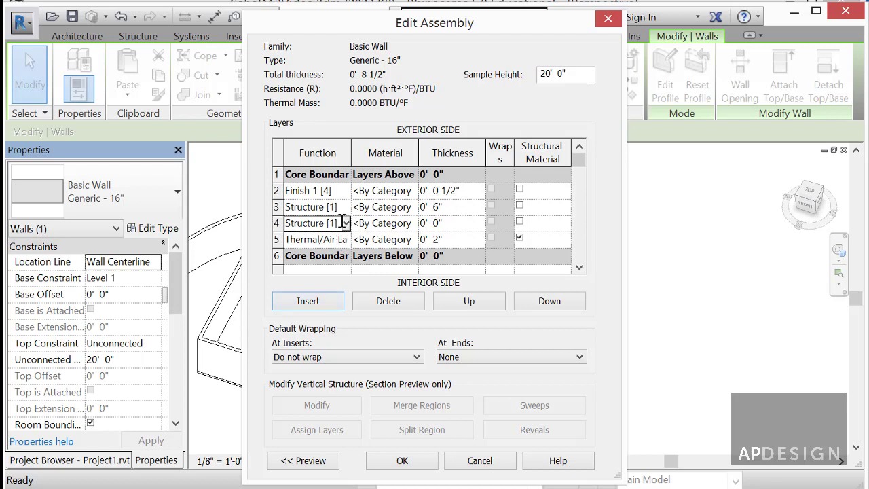
{"action": "left_click", "coordinate": [533, 297]}
{"action": "left_click", "coordinate": [345, 239]}
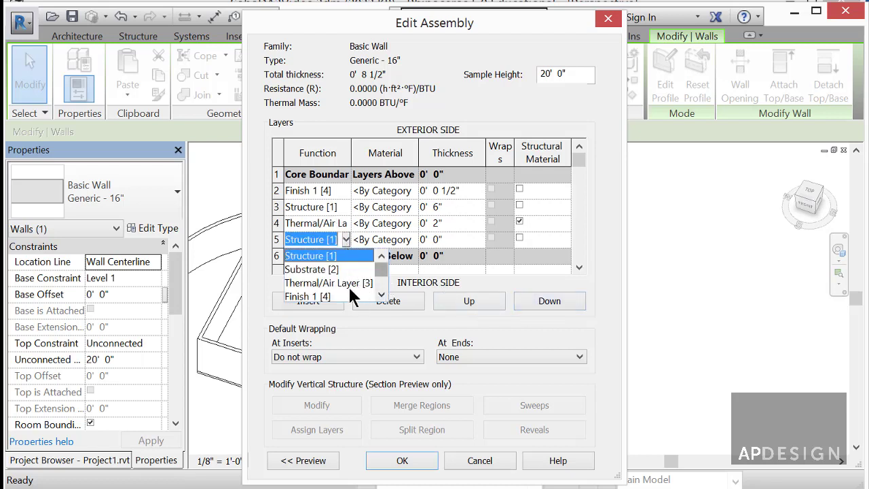
{"action": "left_click_drag", "start_coordinate": [384, 271], "coordinate": [382, 280]}
{"action": "left_click", "coordinate": [310, 282]}
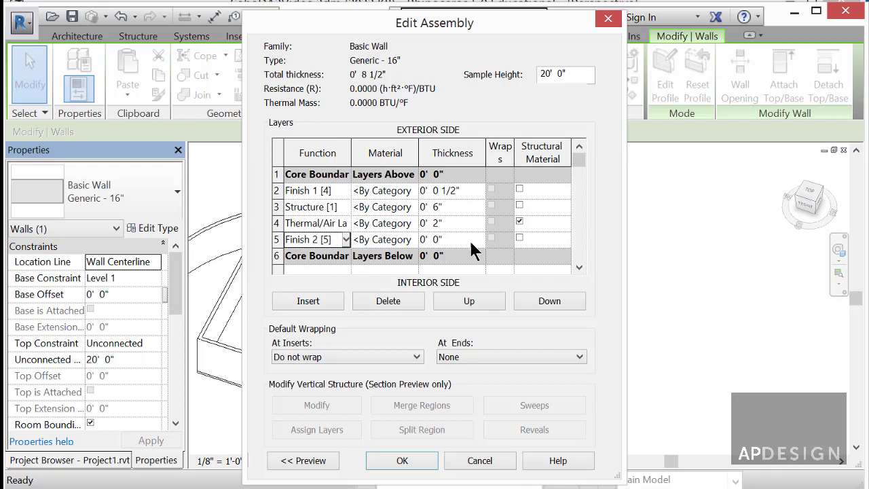
Set the Finish 2 [5] layer's thickness to 0.5" and accept the wall's layer structure
{"action": "double_click", "coordinate": [435, 239]}
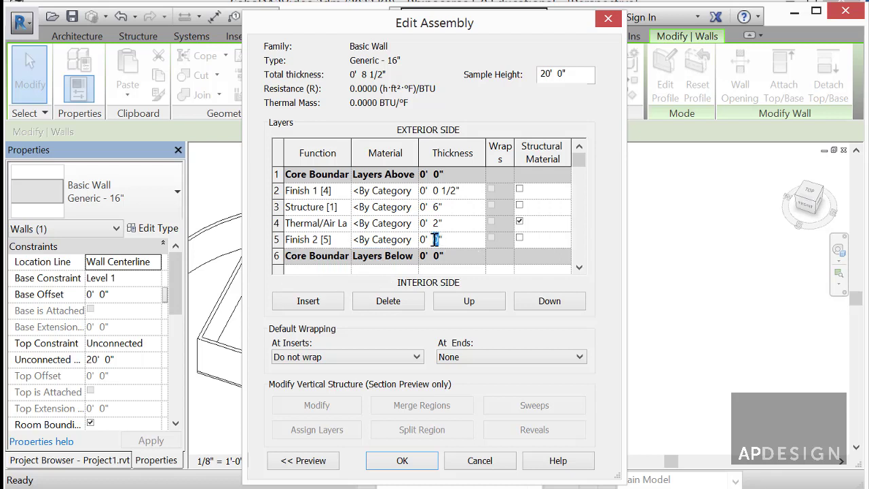
{"action": "key", "text": "BackSpace"}
{"action": "left_click", "coordinate": [414, 462]}
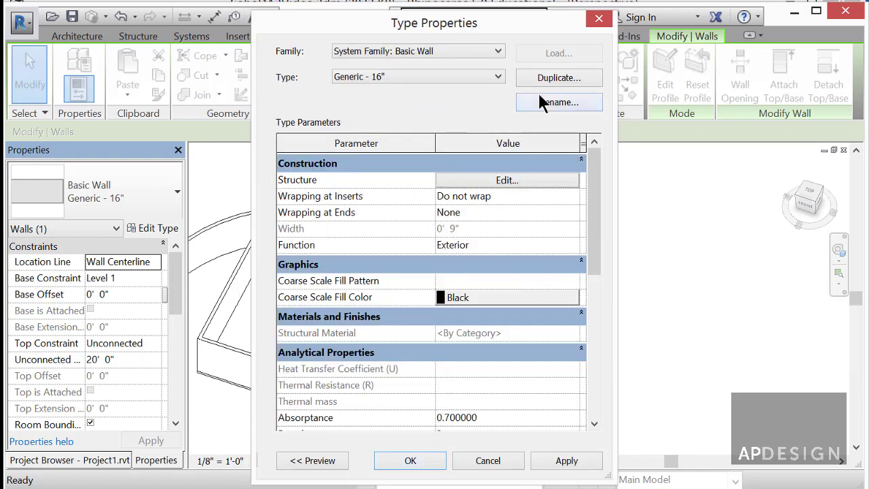
Duplicate the wall type as Generic - 16" 2 and apply it to the back wall
{"action": "left_click", "coordinate": [536, 78]}
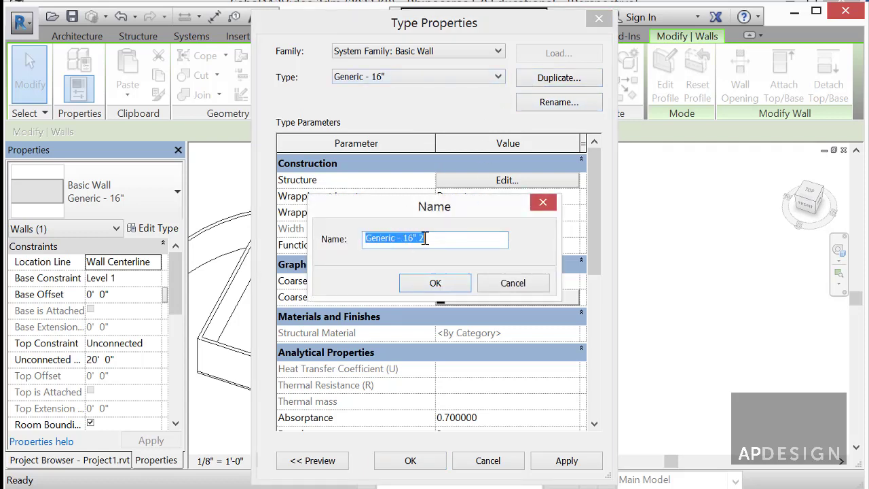
{"action": "left_click_drag", "start_coordinate": [424, 239], "coordinate": [403, 238]}
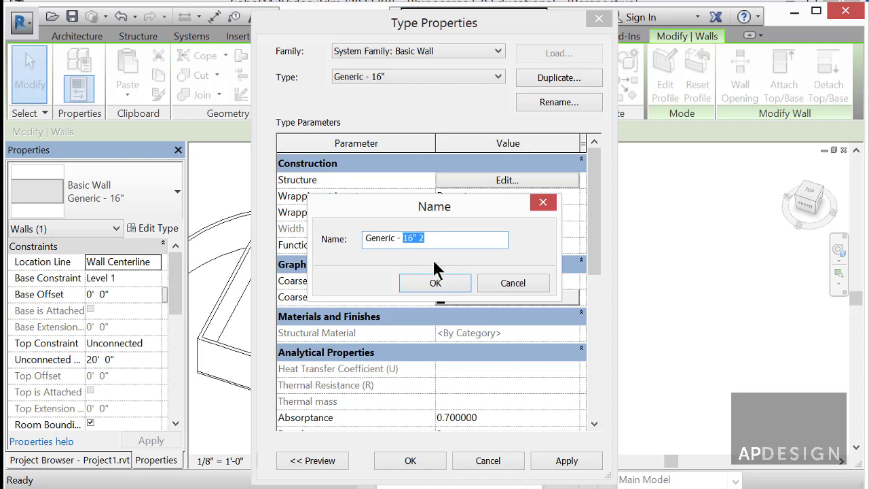
{"action": "left_click", "coordinate": [435, 282]}
{"action": "left_click", "coordinate": [409, 460]}
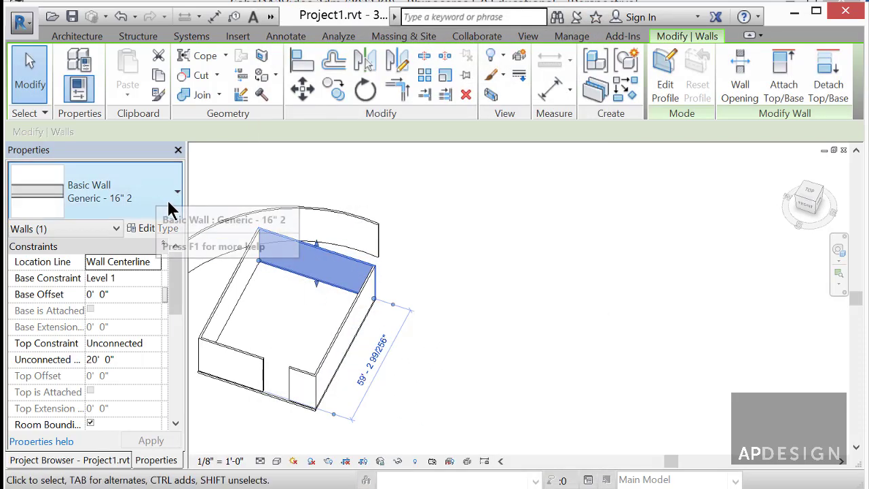
Examine the back wall's top edge near the corner to check how its layers are displayed in 3D
{"action": "left_click", "coordinate": [130, 199]}
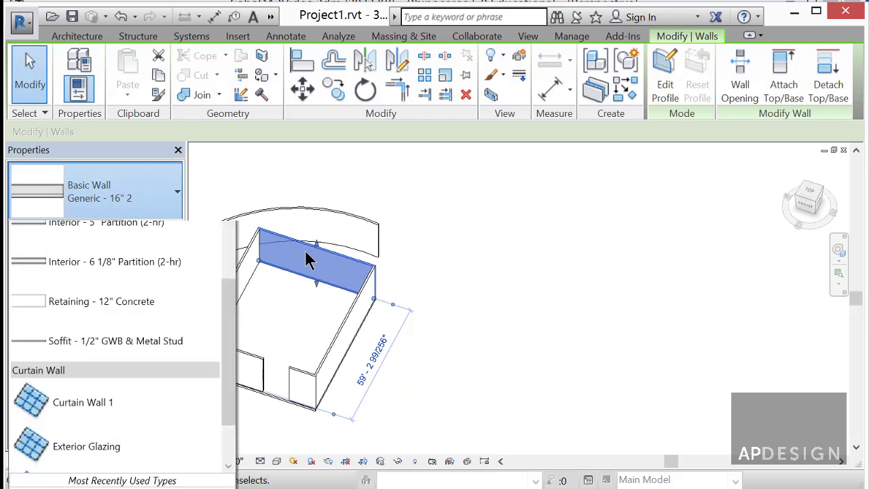
{"action": "left_click", "coordinate": [308, 260]}
{"action": "left_click", "coordinate": [408, 265]}
{"action": "scroll", "coordinate": [332, 265], "scroll_direction": "up", "scroll_amount": 5}
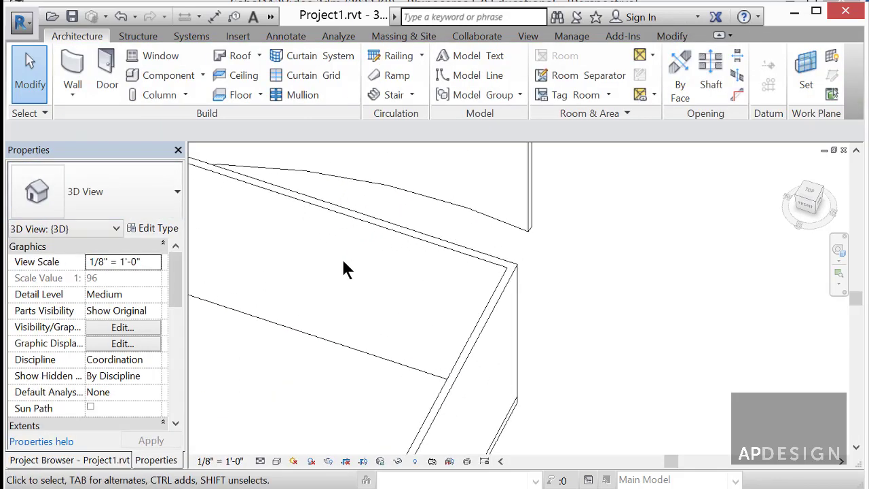
{"action": "left_click", "coordinate": [406, 242]}
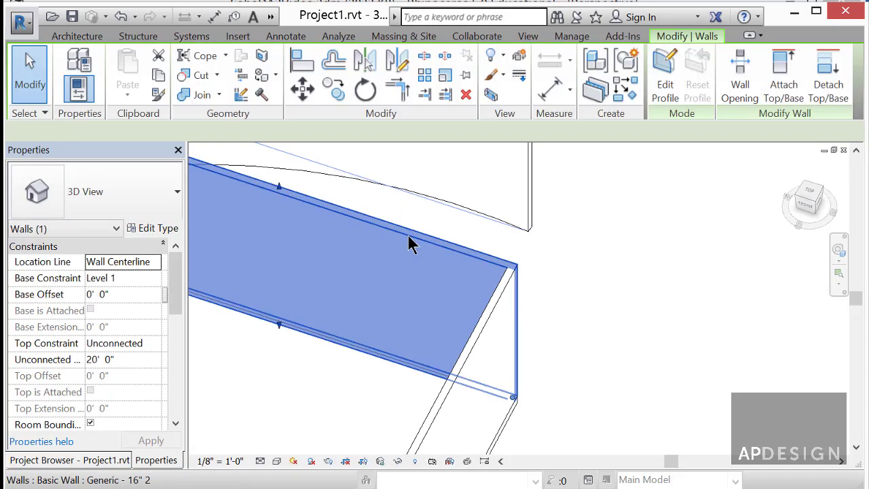
{"action": "left_click", "coordinate": [277, 461]}
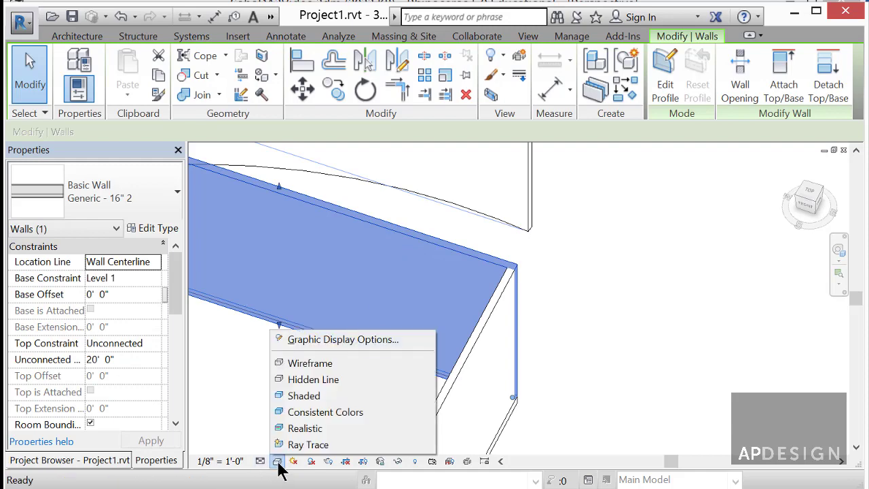
{"action": "left_click", "coordinate": [530, 264]}
{"action": "scroll", "coordinate": [504, 275], "scroll_direction": "up", "scroll_amount": 1}
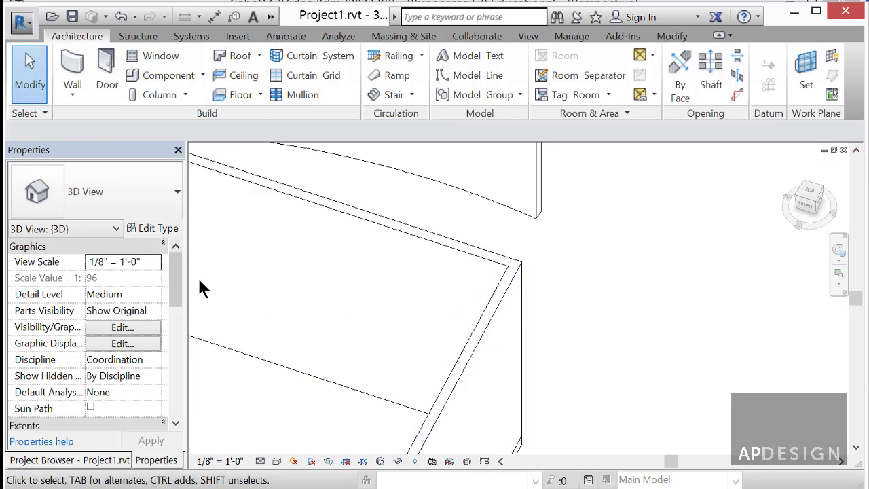
{"action": "left_click", "coordinate": [430, 242]}
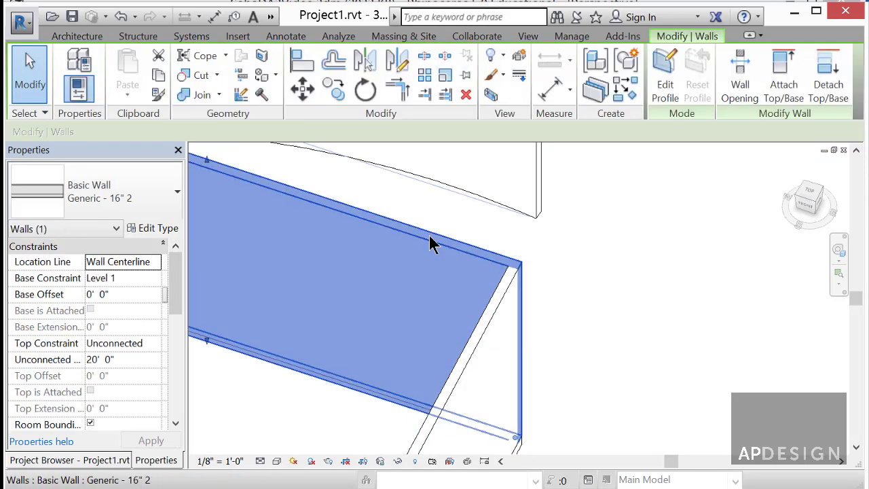
{"action": "left_click", "coordinate": [439, 216]}
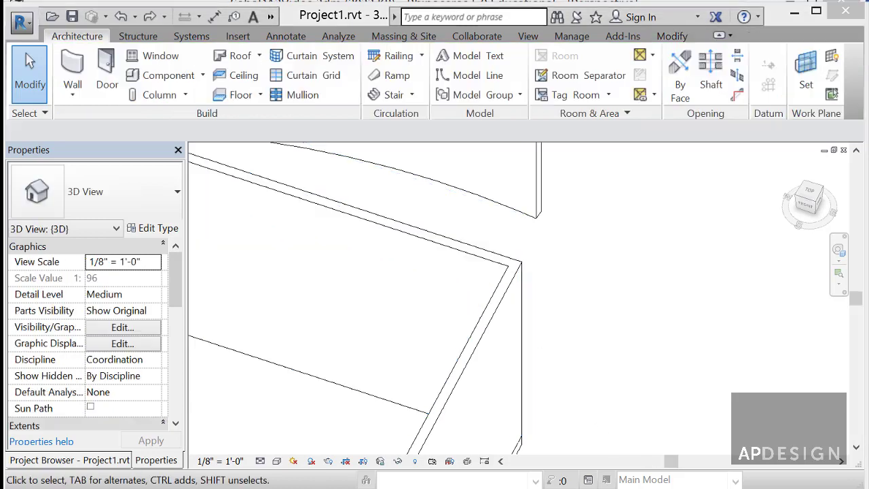
Create parts from the back wall and inspect its separate layers at the corner
{"action": "left_click", "coordinate": [427, 239]}
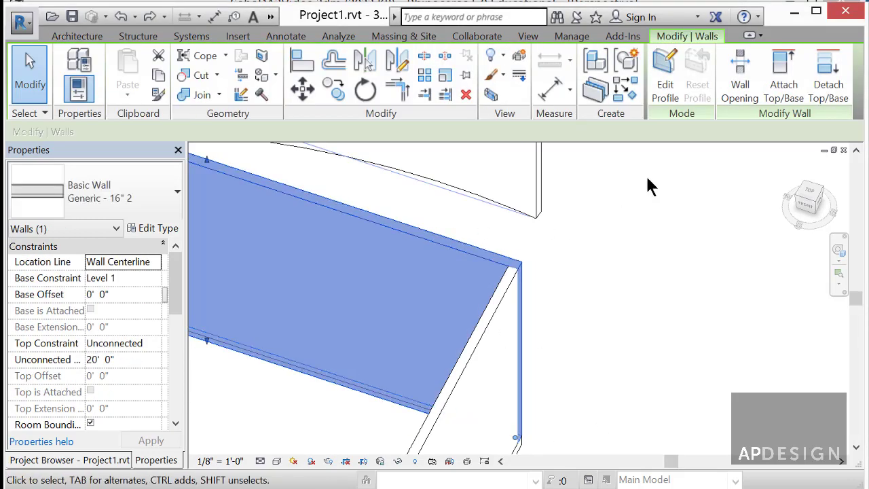
{"action": "left_click", "coordinate": [596, 95]}
{"action": "key", "text": "Escape"}
{"action": "scroll", "coordinate": [479, 268], "scroll_direction": "up", "scroll_amount": 2}
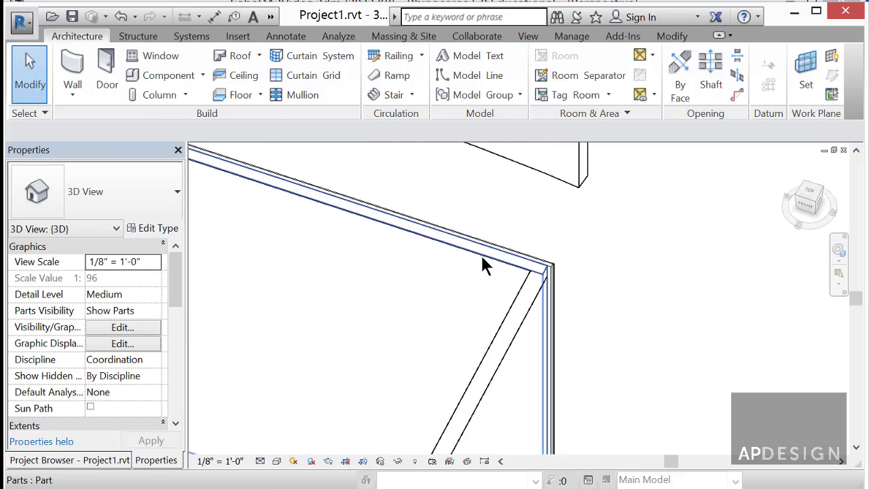
{"action": "left_click", "coordinate": [480, 255]}
{"action": "left_click", "coordinate": [578, 247]}
{"action": "middle_click_drag", "start_coordinate": [529, 264], "coordinate": [563, 258], "text": "shift"}
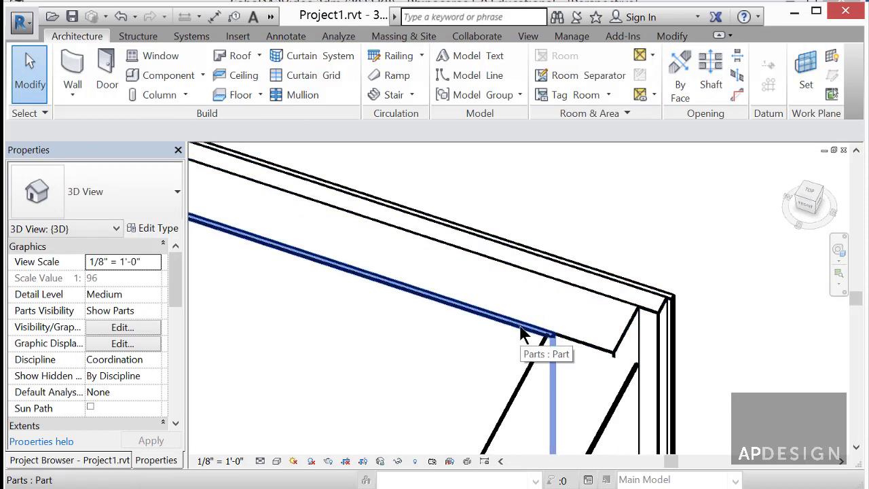
{"action": "scroll", "coordinate": [523, 328], "scroll_direction": "down", "scroll_amount": 5}
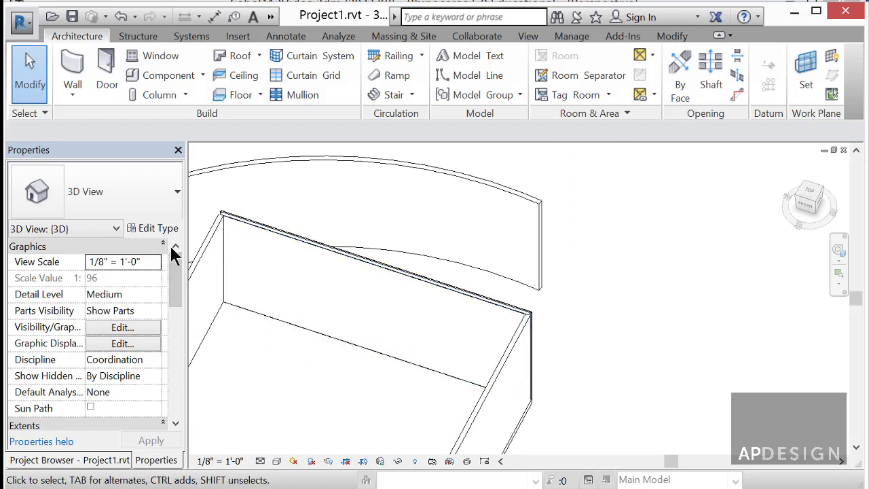
Open the Level 1 floor plan view
{"action": "left_click", "coordinate": [122, 463]}
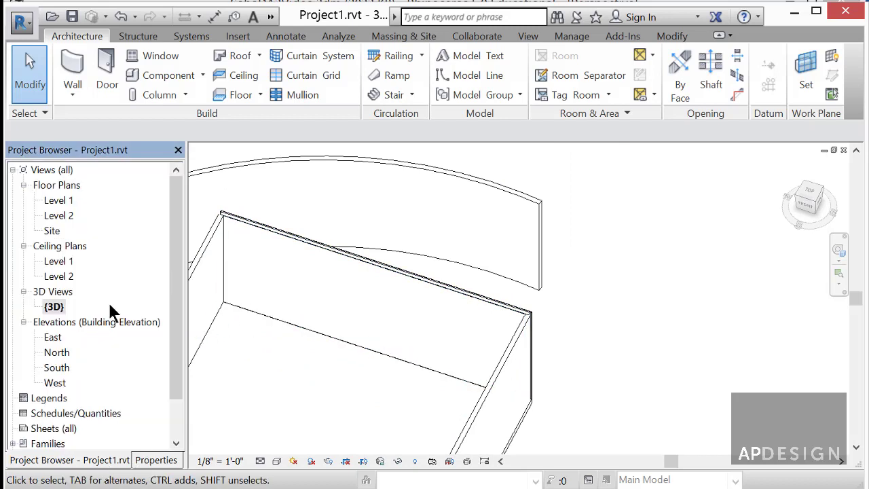
{"action": "left_click", "coordinate": [64, 202]}
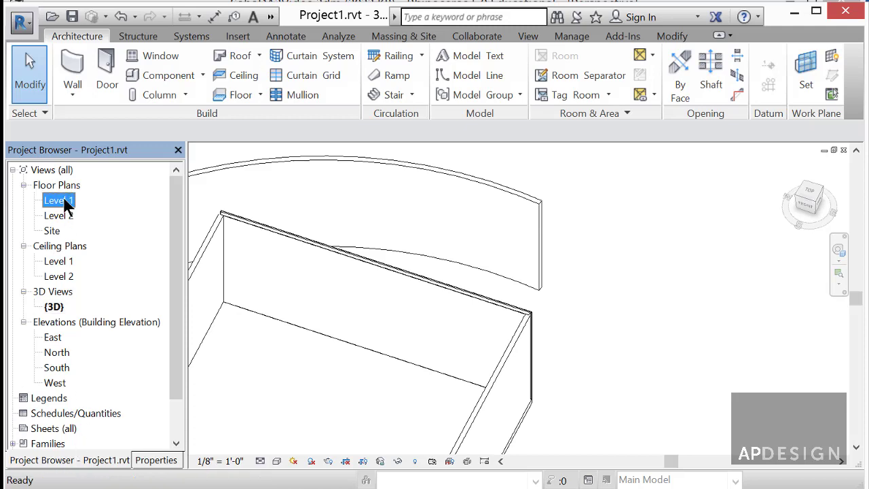
{"action": "double_click", "coordinate": [65, 203]}
Set the detail level of the Level 1 floor plan to Medium
{"action": "scroll", "coordinate": [382, 301], "scroll_direction": "down", "scroll_amount": 6}
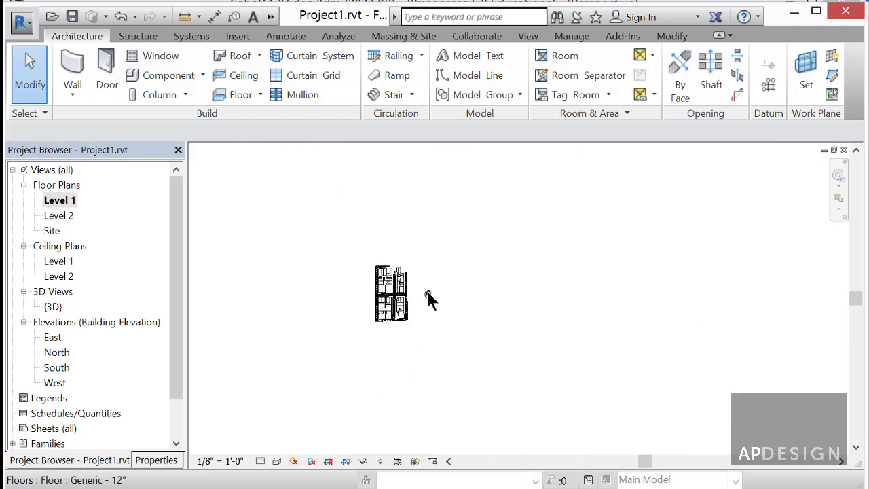
{"action": "scroll", "coordinate": [426, 289], "scroll_direction": "up", "scroll_amount": 6}
{"action": "scroll", "coordinate": [457, 295], "scroll_direction": "down", "scroll_amount": 3}
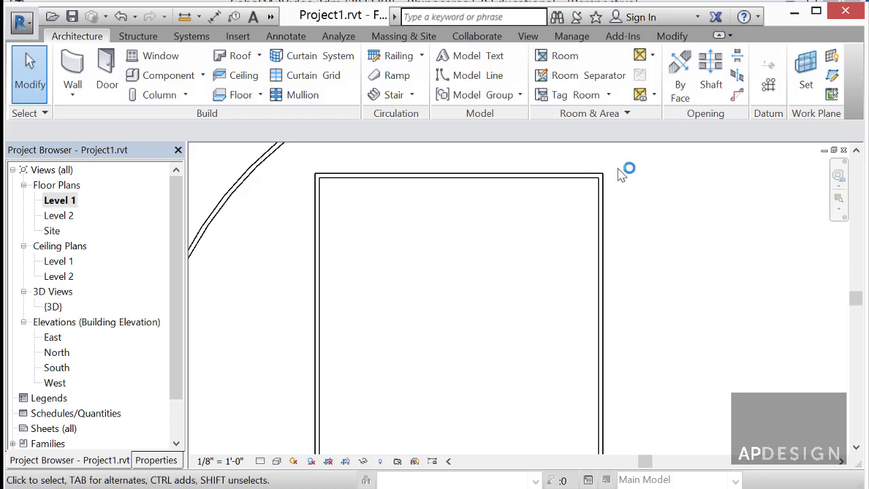
{"action": "left_click", "coordinate": [277, 460]}
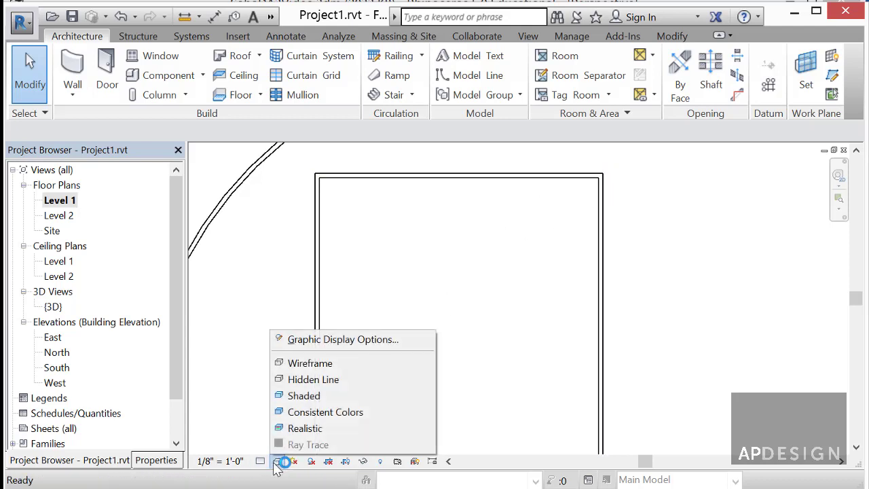
{"action": "left_click", "coordinate": [262, 462]}
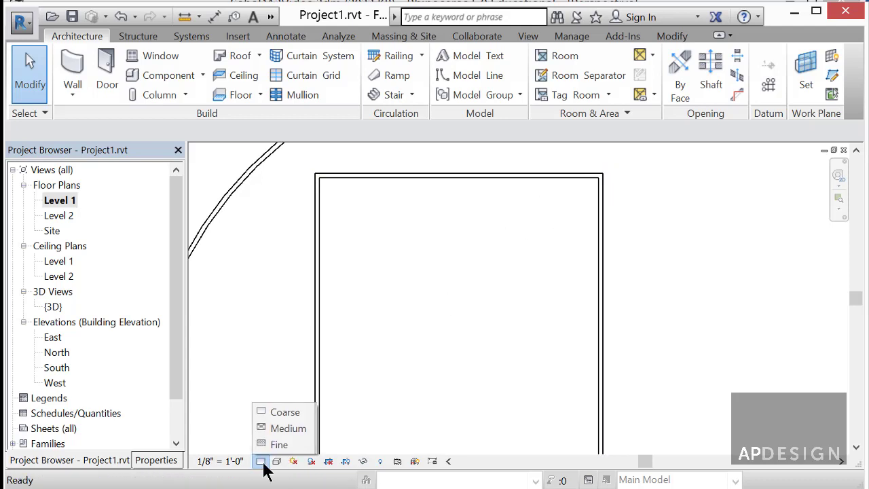
{"action": "left_click", "coordinate": [272, 425]}
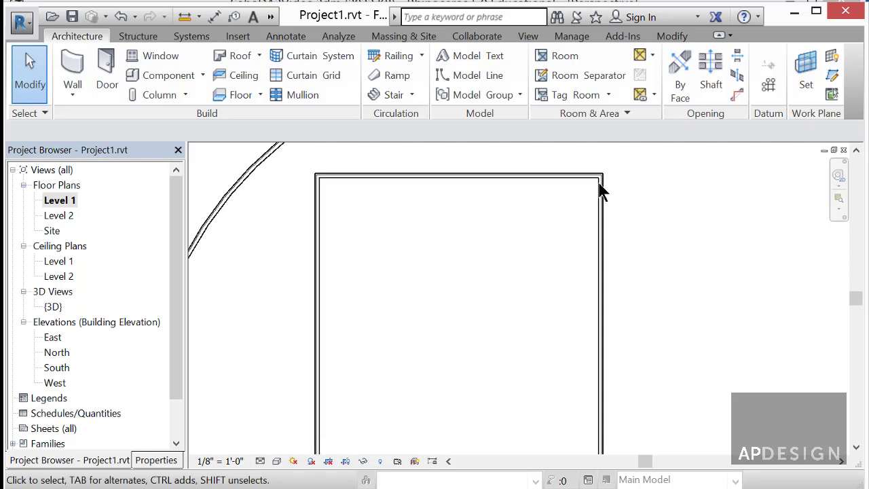
Delete the straight walls, the curved wall and the floor of the practice building beside the city blocks
{"action": "scroll", "coordinate": [600, 182], "scroll_direction": "up", "scroll_amount": 5}
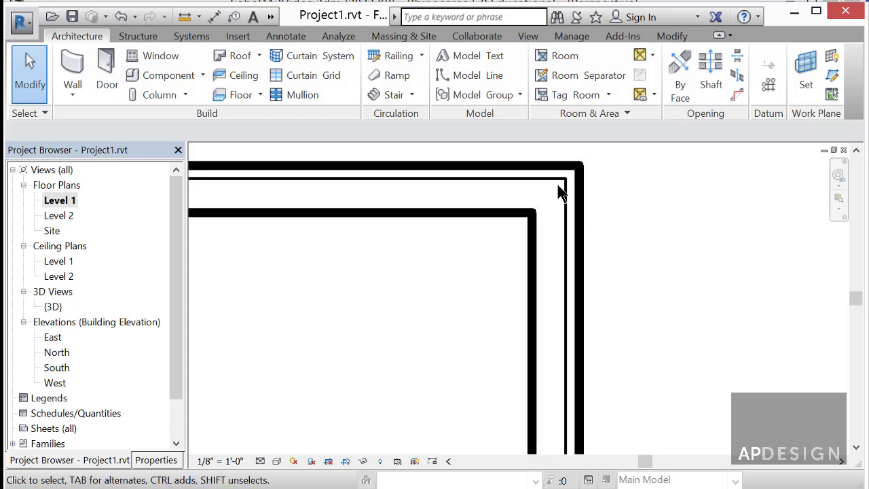
{"action": "scroll", "coordinate": [608, 216], "scroll_direction": "down", "scroll_amount": 2}
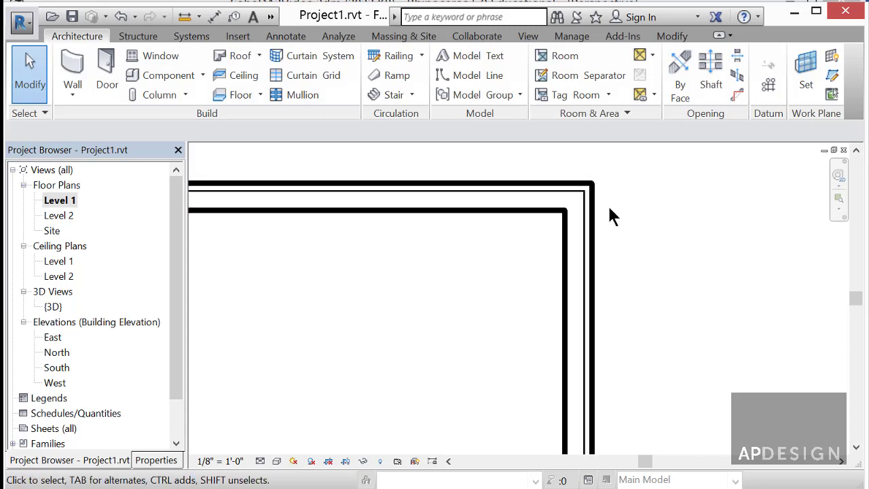
{"action": "scroll", "coordinate": [609, 210], "scroll_direction": "down", "scroll_amount": 4}
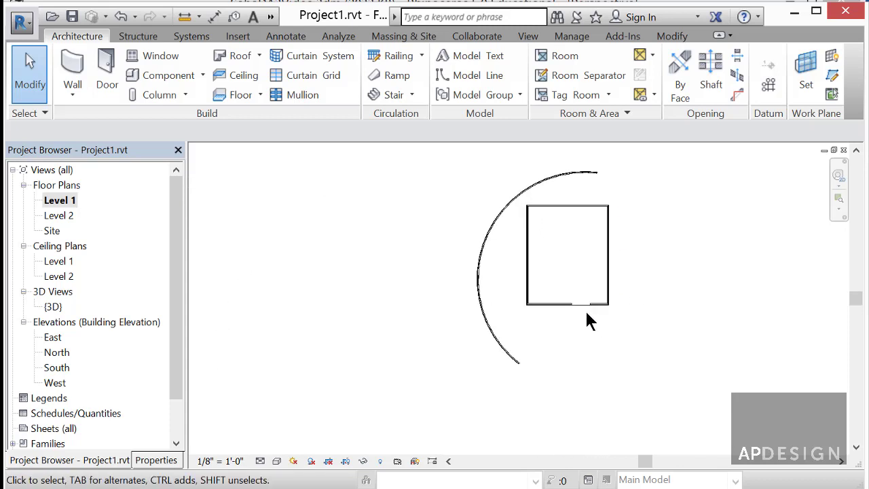
{"action": "scroll", "coordinate": [588, 315], "scroll_direction": "down", "scroll_amount": 2}
{"action": "left_click_drag", "start_coordinate": [610, 329], "coordinate": [523, 227]}
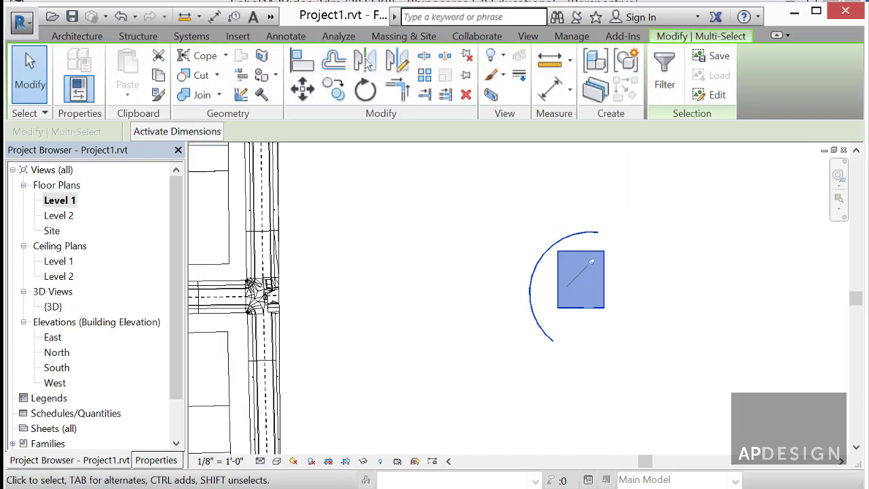
{"action": "scroll", "coordinate": [607, 367], "scroll_direction": "down", "scroll_amount": 2}
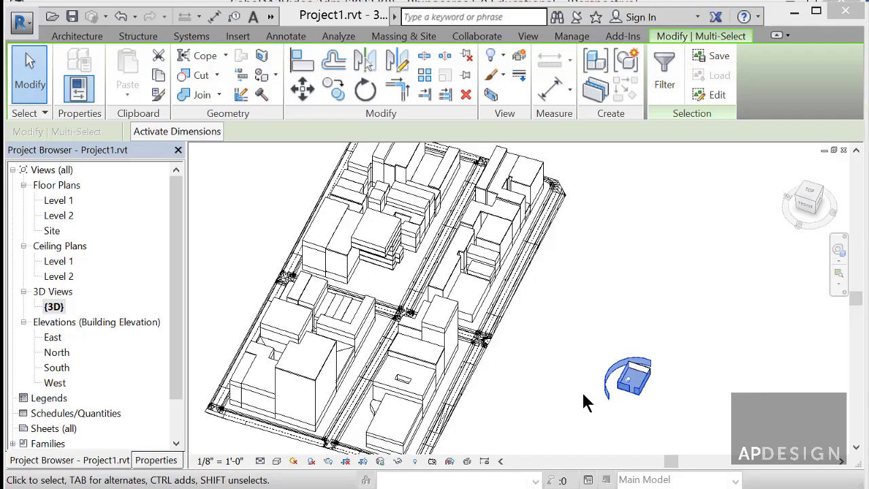
{"action": "key", "text": "Delete"}
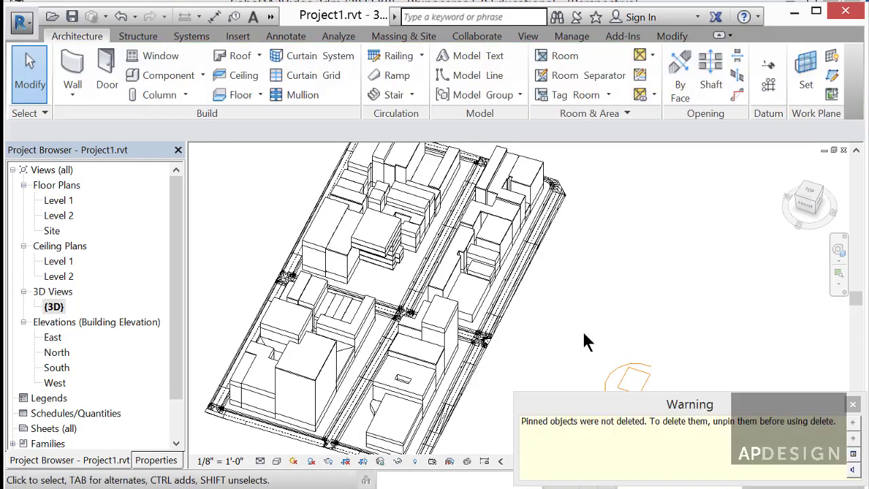
Unpin the imported FloorPlanExample drawing and delete it from the model
{"action": "left_click", "coordinate": [653, 392]}
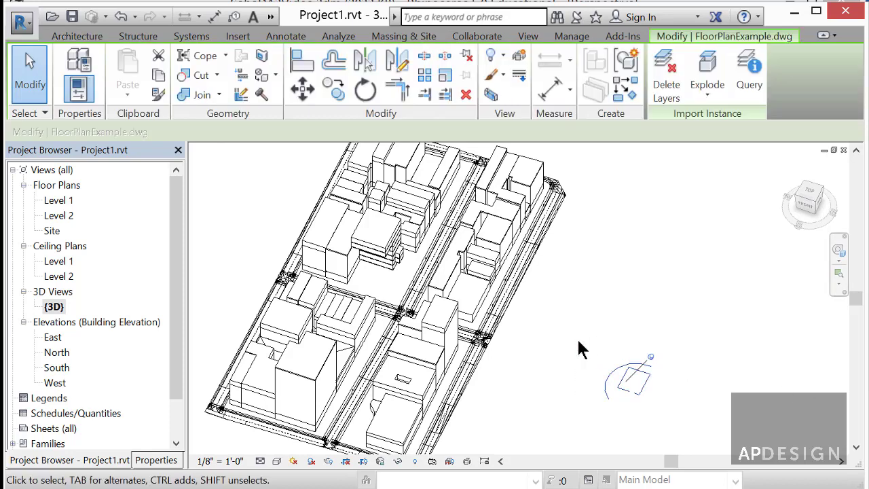
{"action": "key", "text": "Delete"}
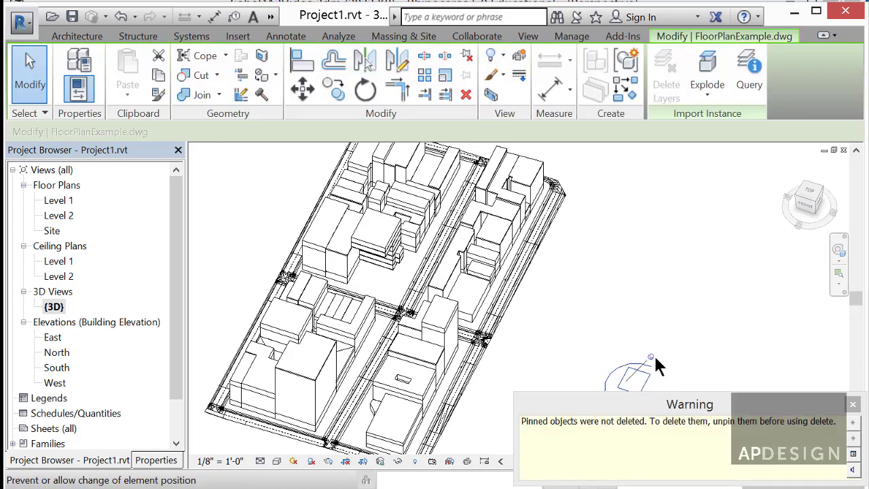
{"action": "left_click", "coordinate": [651, 355]}
{"action": "key", "text": "Delete"}
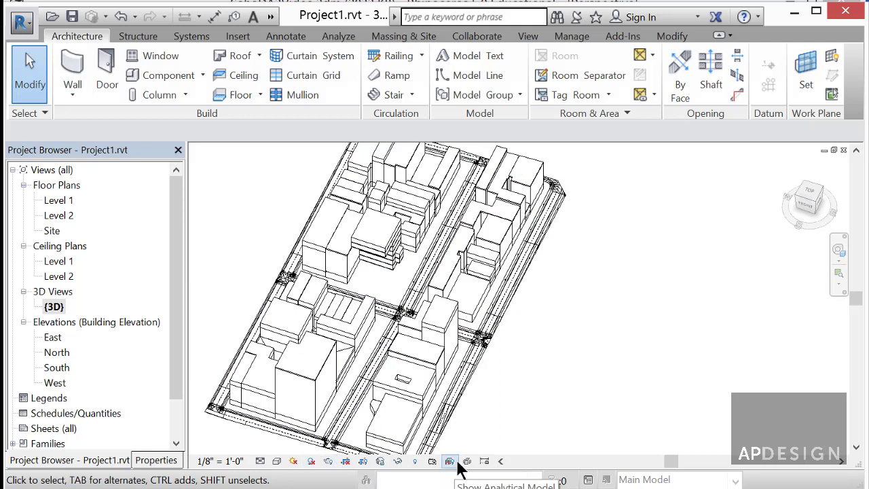
Reveal hidden elements, unhide the Design mass in the 3D view and leave Reveal Hidden Elements mode
{"action": "left_click", "coordinate": [415, 461]}
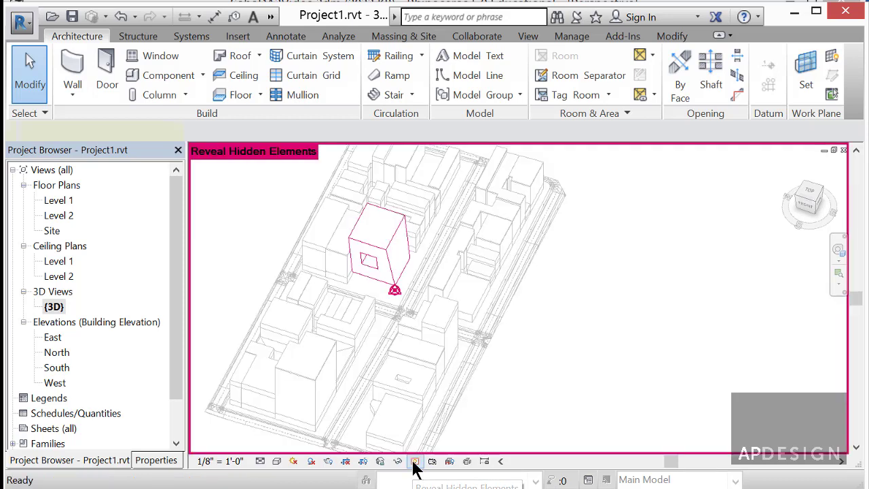
{"action": "left_click", "coordinate": [405, 271]}
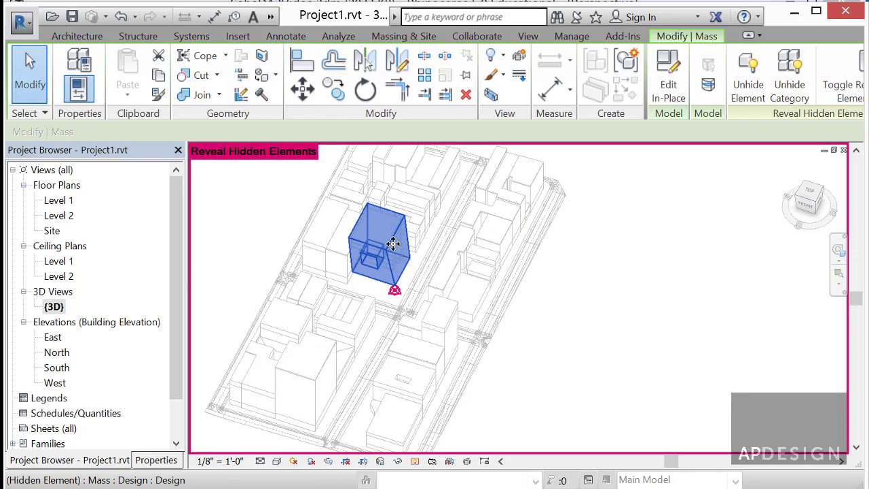
{"action": "right_click", "coordinate": [393, 243]}
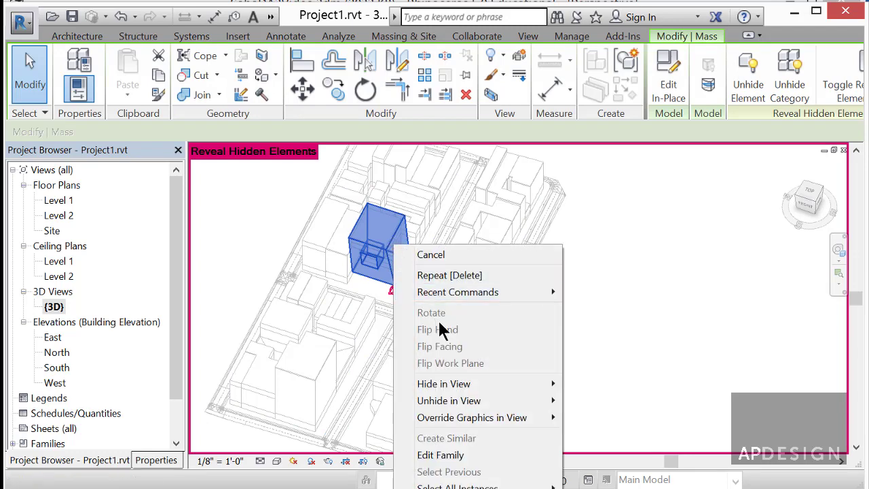
{"action": "mouse_move", "coordinate": [461, 400]}
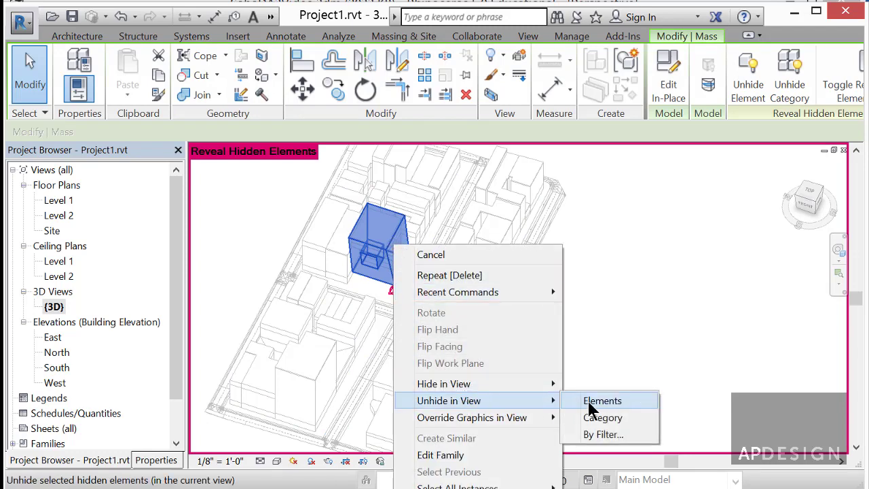
{"action": "left_click", "coordinate": [592, 401]}
{"action": "left_click", "coordinate": [542, 333]}
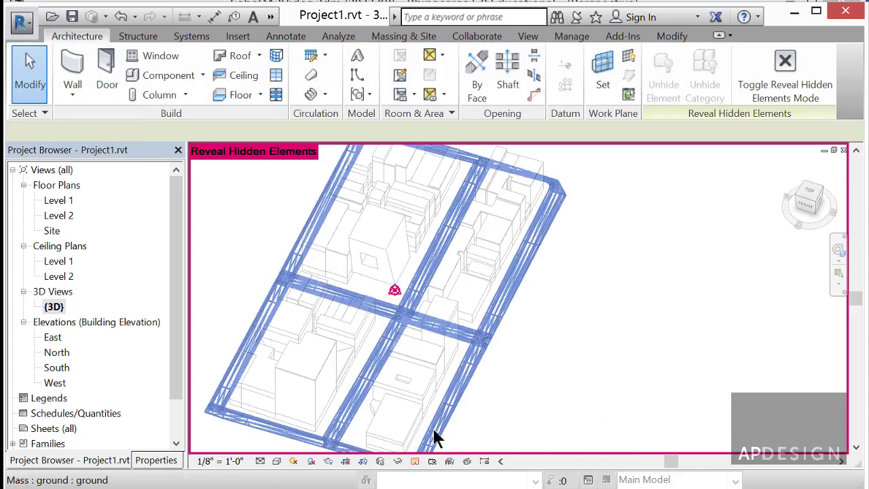
{"action": "left_click", "coordinate": [416, 462]}
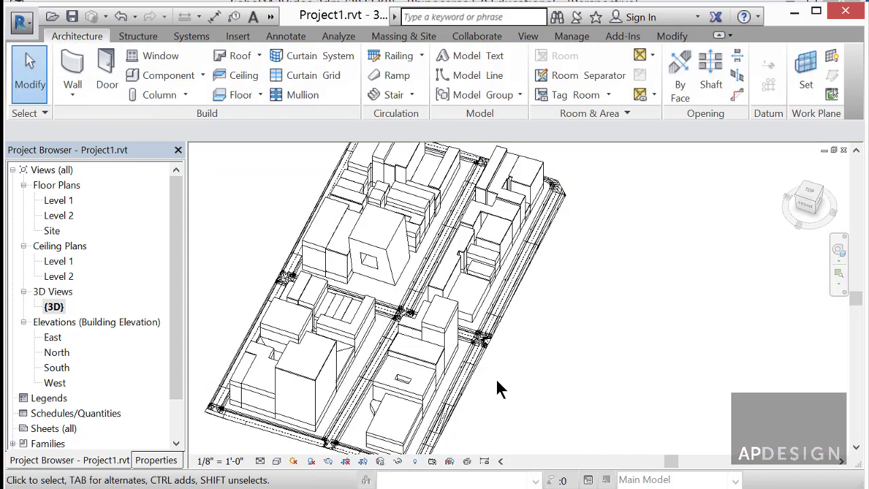
Examine the Design mass and its surrounding buildings up close in the 3D view
{"action": "scroll", "coordinate": [390, 271], "scroll_direction": "up", "scroll_amount": 3}
{"action": "scroll", "coordinate": [392, 268], "scroll_direction": "up", "scroll_amount": 2}
{"action": "scroll", "coordinate": [394, 262], "scroll_direction": "down", "scroll_amount": 1}
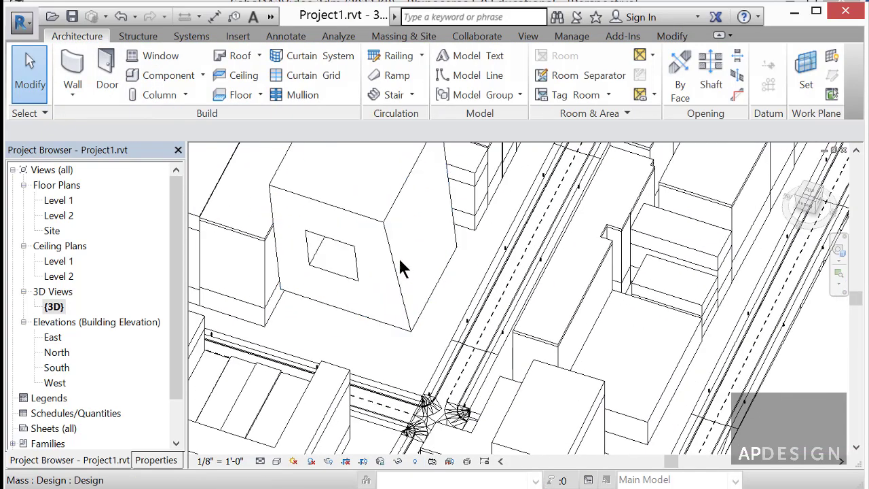
{"action": "scroll", "coordinate": [399, 261], "scroll_direction": "down", "scroll_amount": 3}
{"action": "middle_click_drag", "start_coordinate": [401, 256], "coordinate": [401, 225], "text": "shift"}
{"action": "scroll", "coordinate": [500, 188], "scroll_direction": "up", "scroll_amount": 2}
{"action": "scroll", "coordinate": [557, 197], "scroll_direction": "up", "scroll_amount": 2}
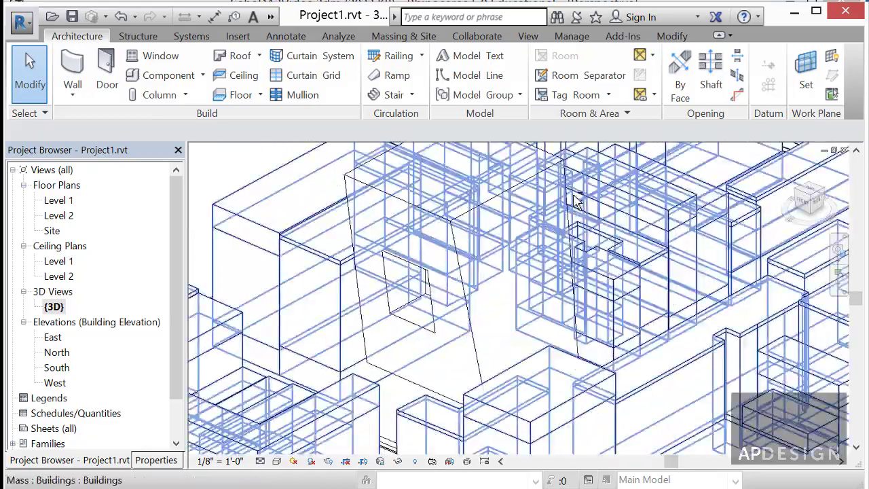
{"action": "mouse_move", "coordinate": [575, 194]}
{"action": "middle_mouse_down", "text": "shift"}
{"action": "mouse_move", "coordinate": [576, 224]}
{"action": "mouse_move", "coordinate": [585, 184]}
{"action": "middle_mouse_up", "text": "shift"}
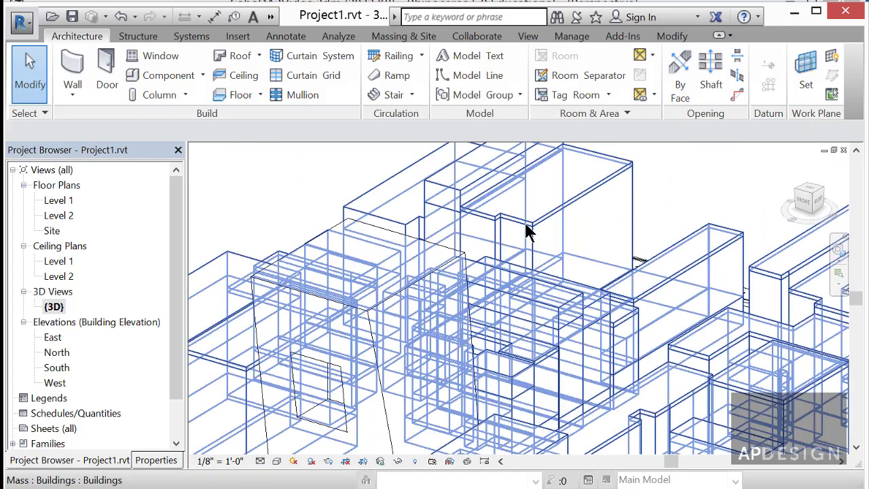
{"action": "scroll", "coordinate": [520, 228], "scroll_direction": "down", "scroll_amount": 2}
Centre the view rotation on the Design mass and inspect its mass floors and faces from several sides
{"action": "left_click", "coordinate": [472, 245]}
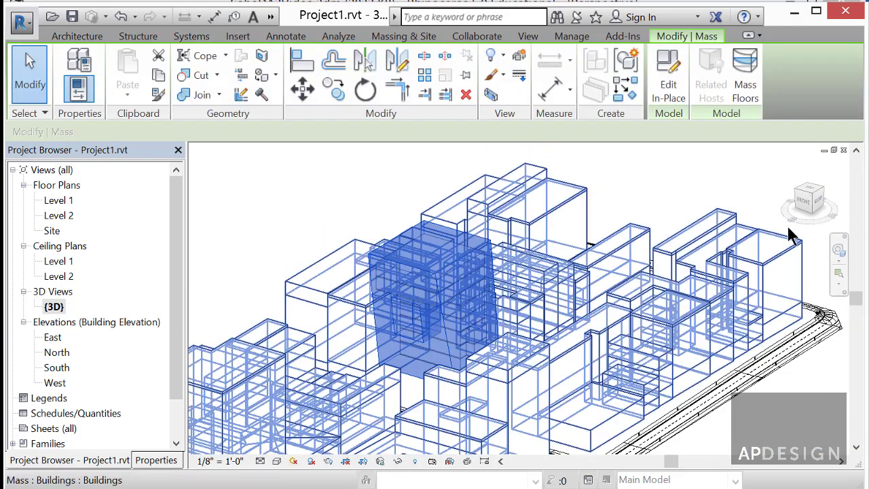
{"action": "left_click", "coordinate": [836, 251]}
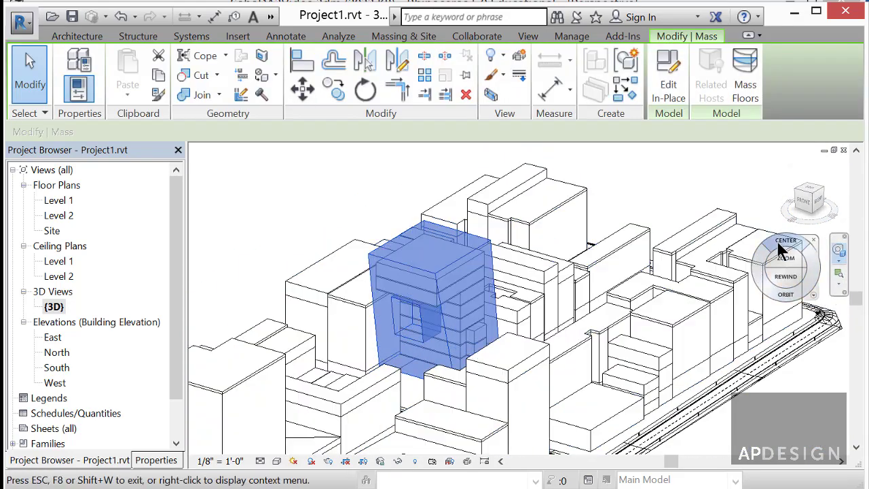
{"action": "left_click_drag", "start_coordinate": [440, 268], "coordinate": [398, 271]}
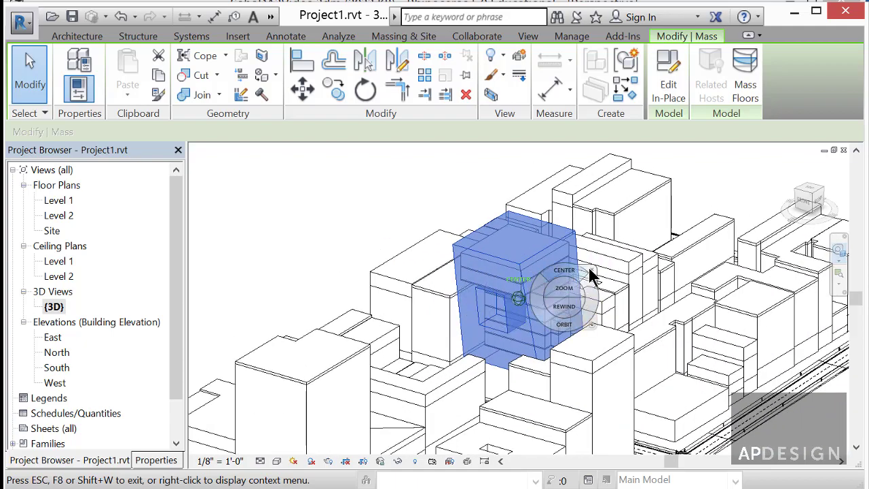
{"action": "key", "text": "Escape"}
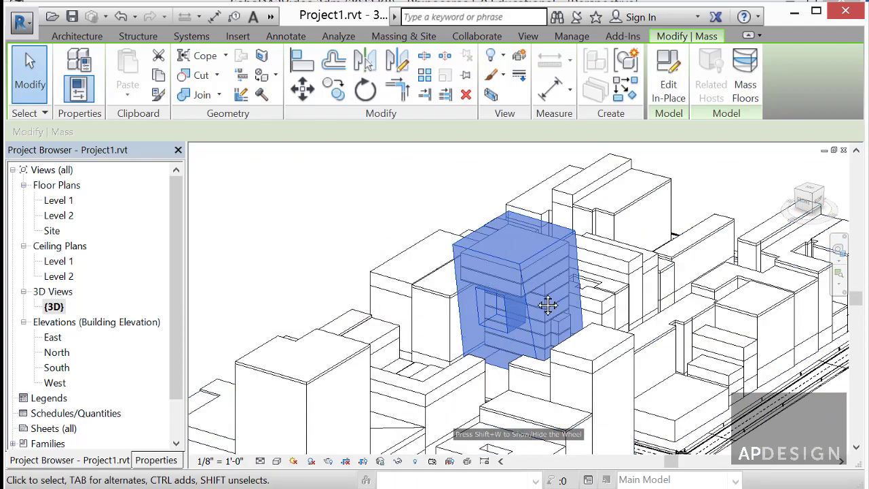
{"action": "middle_click_drag", "start_coordinate": [549, 305], "coordinate": [713, 355], "text": "shift"}
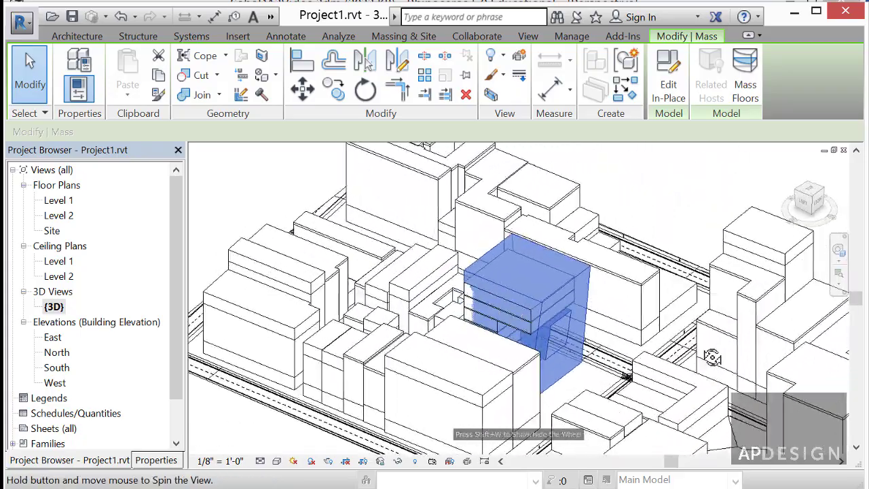
{"action": "scroll", "coordinate": [513, 307], "scroll_direction": "up", "scroll_amount": 3}
{"action": "middle_click_drag", "start_coordinate": [514, 306], "coordinate": [490, 320], "text": "shift"}
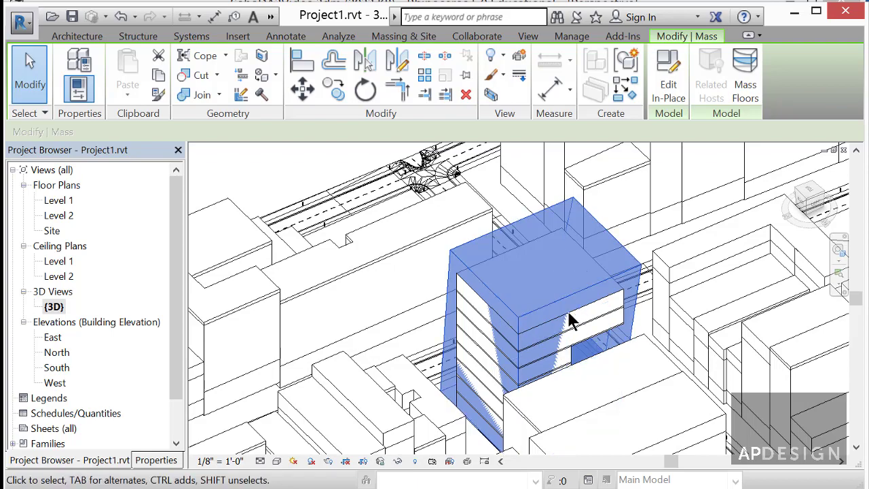
{"action": "middle_click_drag", "start_coordinate": [568, 320], "coordinate": [266, 207], "text": "shift"}
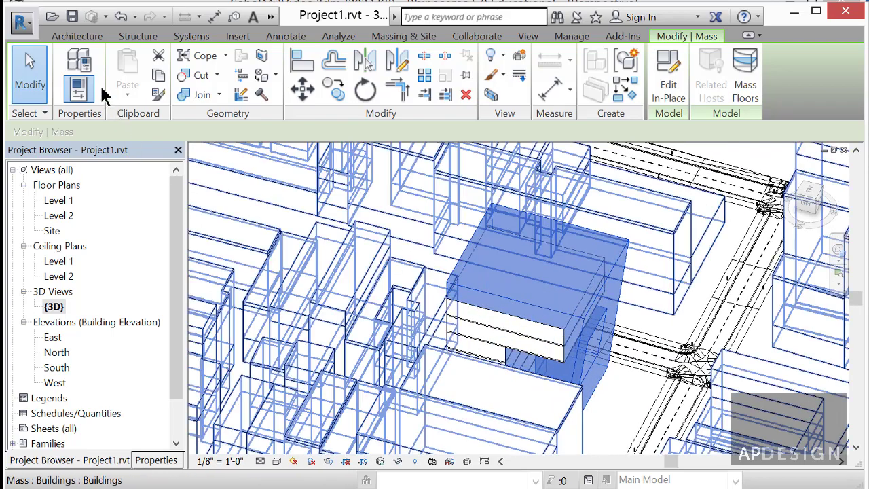
Start the Wall by Face command and choose the Basic Wall type Generic - 12"
{"action": "left_click", "coordinate": [76, 35]}
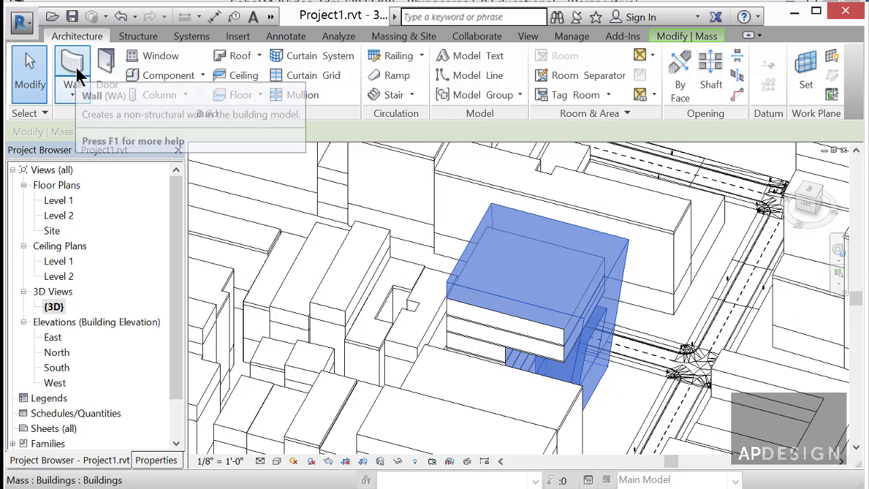
{"action": "left_click", "coordinate": [73, 84]}
{"action": "left_click", "coordinate": [96, 181]}
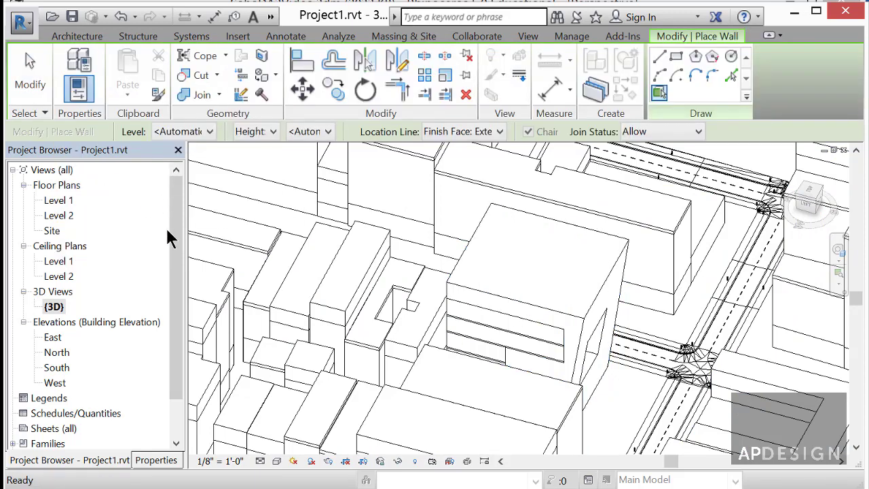
{"action": "left_click", "coordinate": [156, 460]}
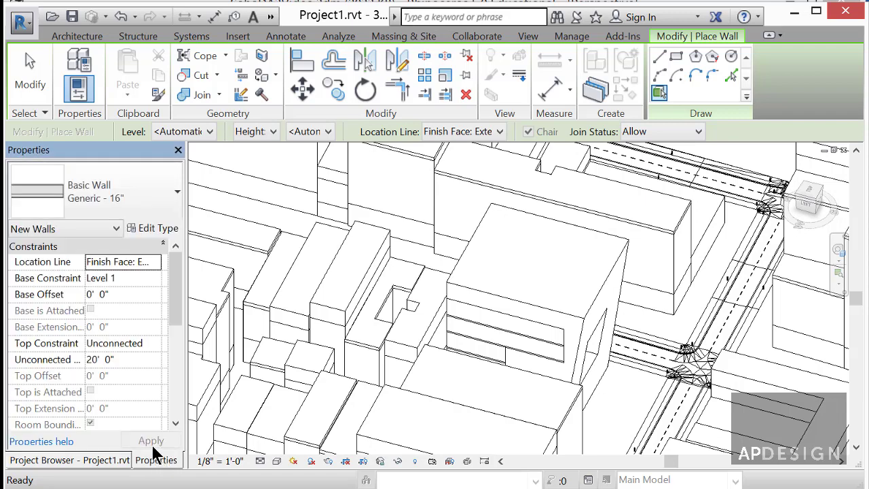
{"action": "left_click", "coordinate": [174, 195]}
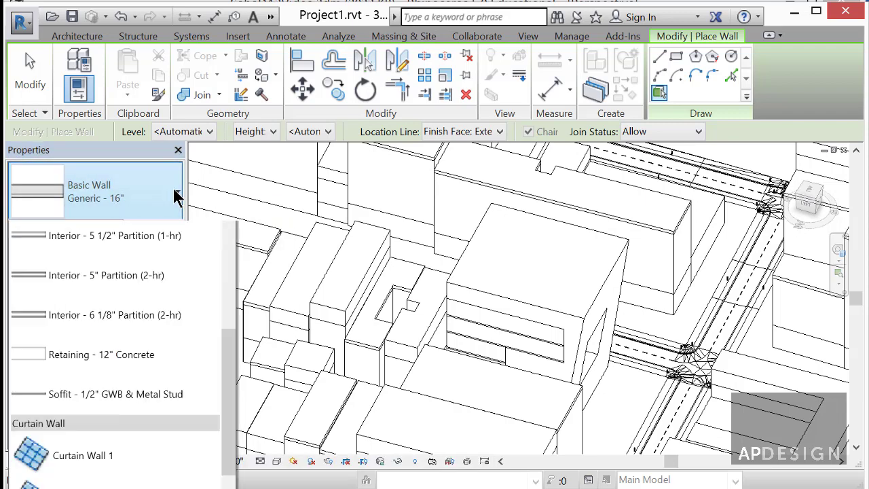
{"action": "left_click", "coordinate": [226, 284]}
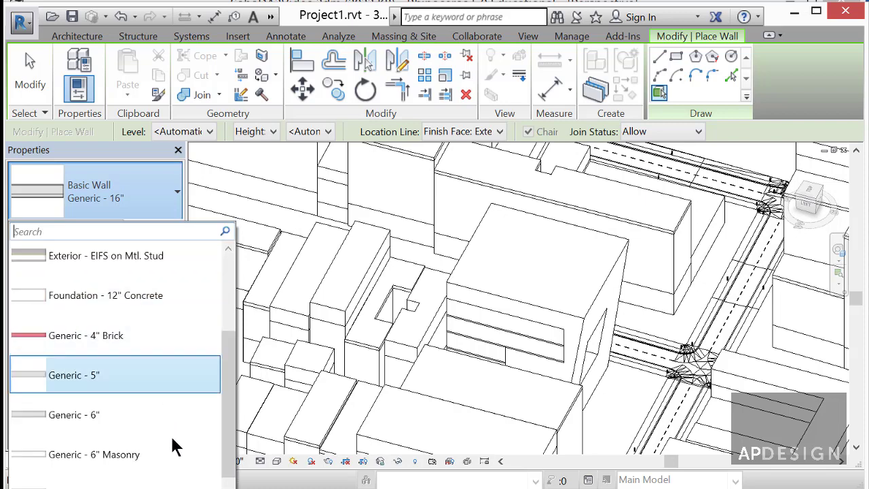
{"action": "left_click", "coordinate": [74, 487]}
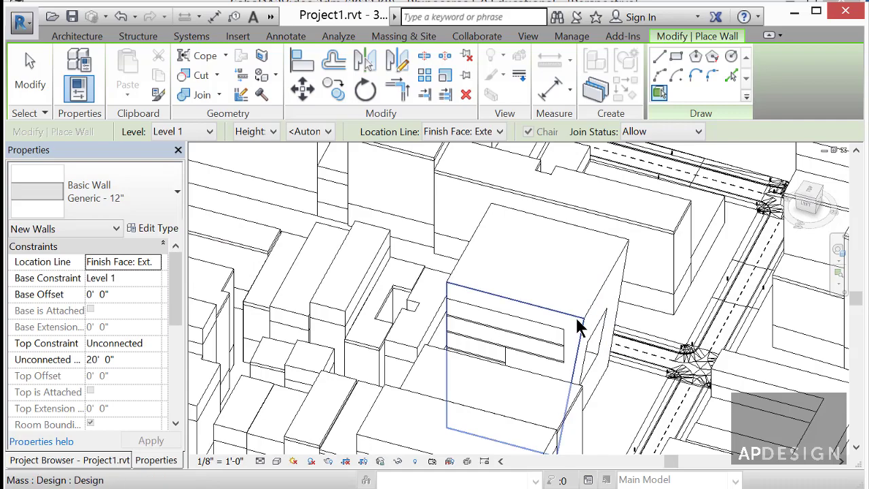
Apply Generic - 12" walls to the Design mass's side faces around the mass-floor openings
{"action": "middle_click_drag", "start_coordinate": [458, 326], "coordinate": [564, 359], "text": "shift"}
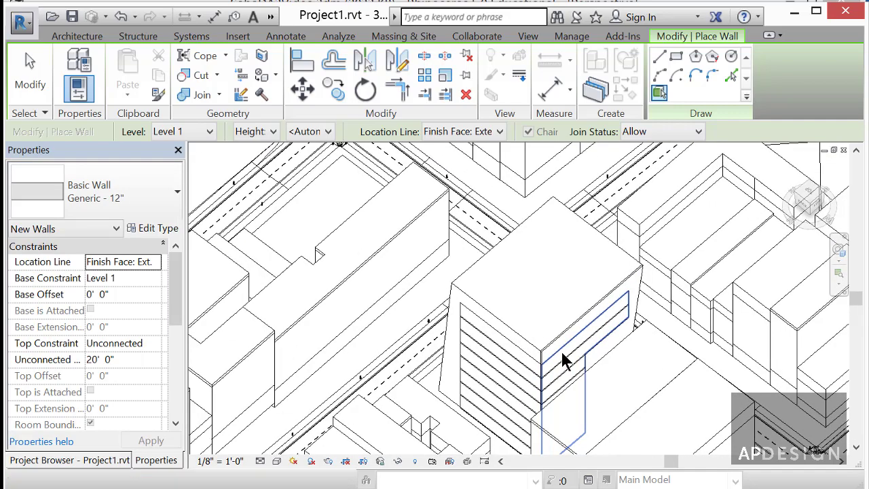
{"action": "scroll", "coordinate": [585, 361], "scroll_direction": "up", "scroll_amount": 5}
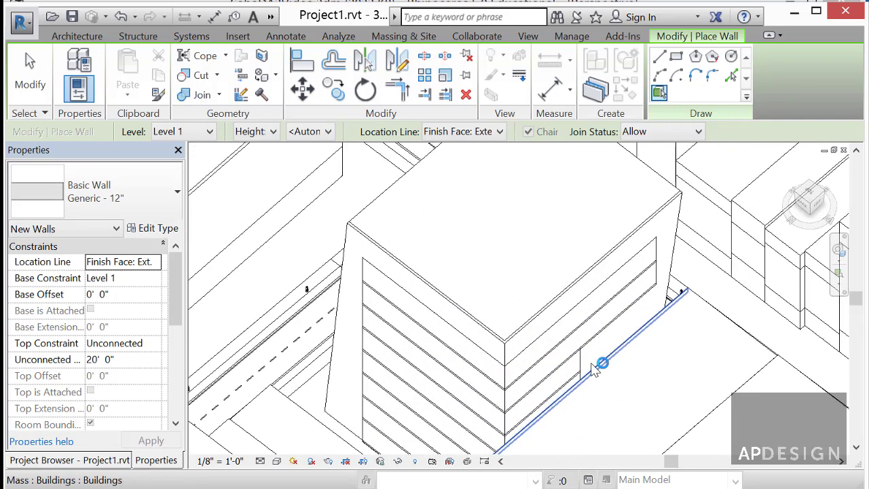
{"action": "scroll", "coordinate": [597, 362], "scroll_direction": "down", "scroll_amount": 5}
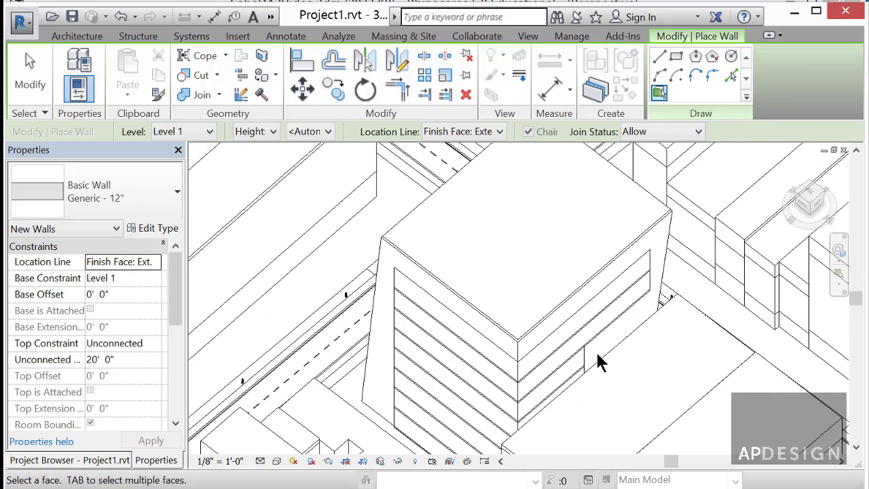
{"action": "middle_click_drag", "start_coordinate": [579, 353], "coordinate": [390, 292], "text": "shift"}
{"action": "scroll", "coordinate": [445, 298], "scroll_direction": "down", "scroll_amount": 2}
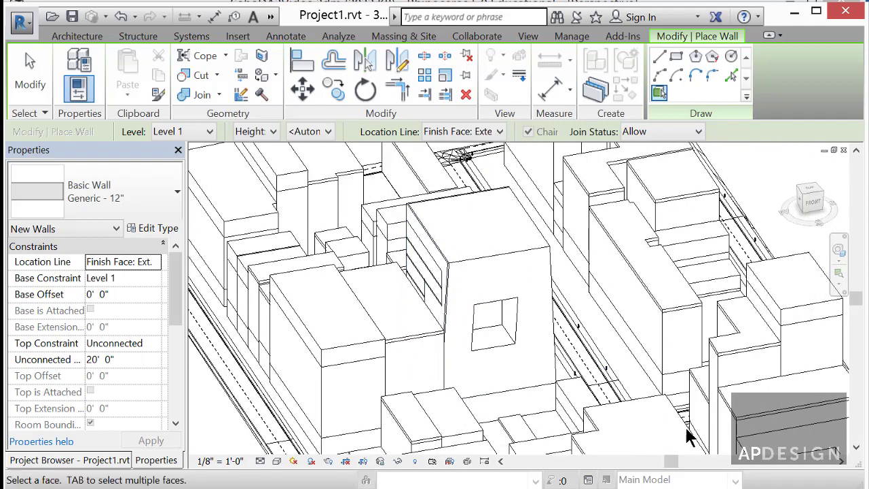
{"action": "middle_click_drag", "start_coordinate": [627, 355], "coordinate": [514, 394], "text": "shift"}
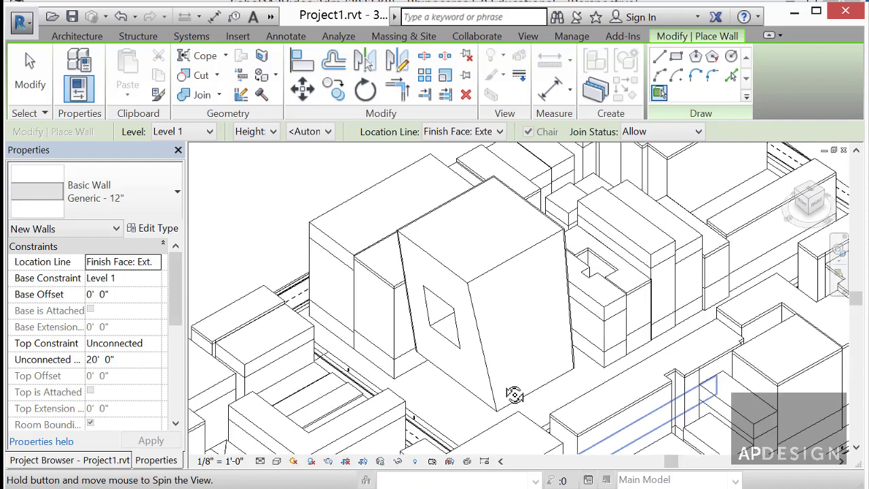
{"action": "scroll", "coordinate": [571, 235], "scroll_direction": "up", "scroll_amount": 5}
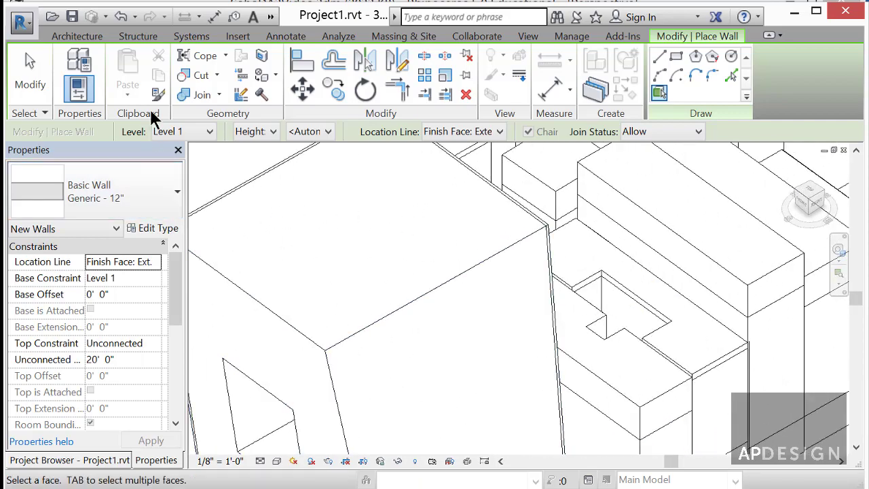
Create a Generic - 12" Roof by Face on the top face of the Design mass at reference level Level 11
{"action": "left_click", "coordinate": [80, 38]}
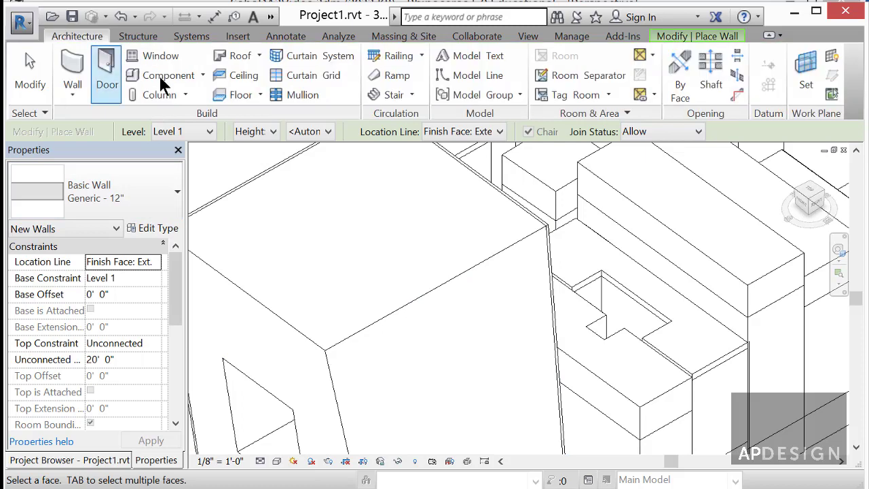
{"action": "left_click", "coordinate": [259, 55]}
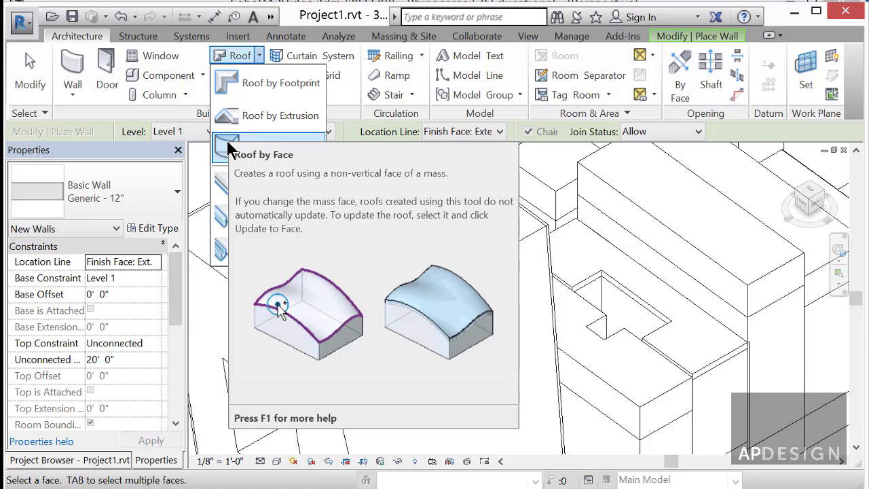
{"action": "left_click", "coordinate": [235, 146]}
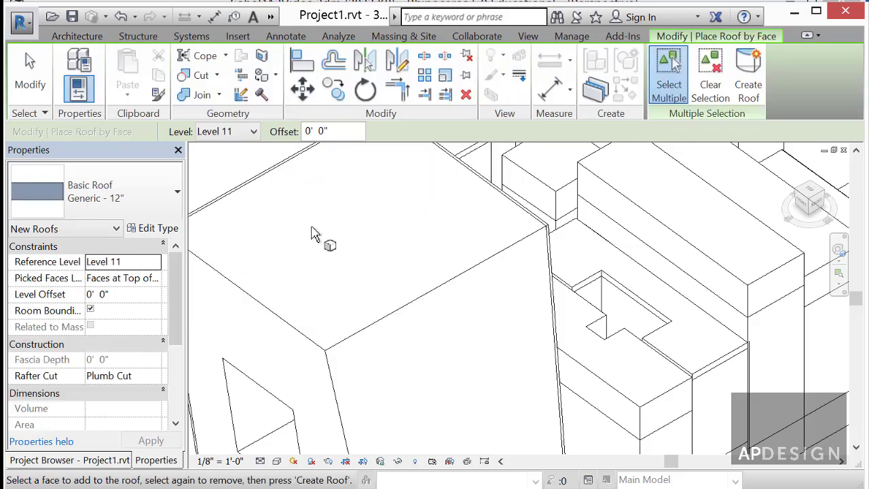
{"action": "left_click", "coordinate": [476, 268]}
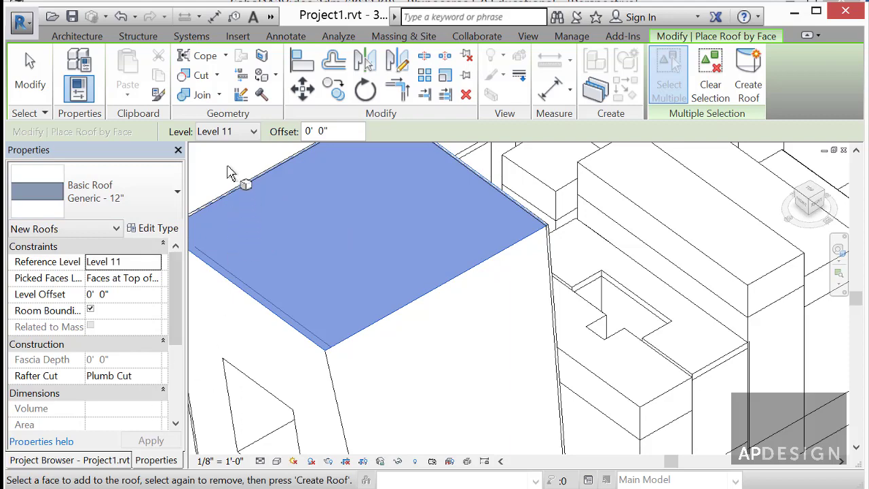
{"action": "scroll", "coordinate": [226, 194], "scroll_direction": "down", "scroll_amount": 2}
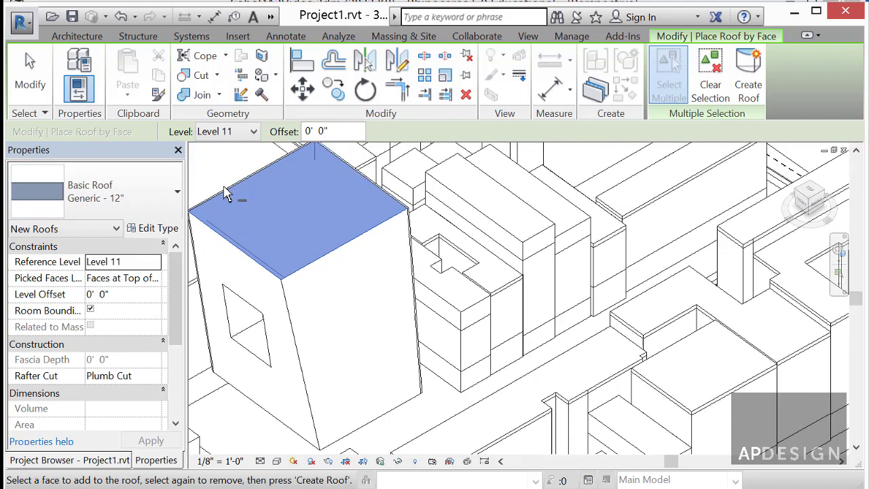
{"action": "scroll", "coordinate": [226, 194], "scroll_direction": "down", "scroll_amount": 3}
{"action": "scroll", "coordinate": [260, 207], "scroll_direction": "up", "scroll_amount": 4}
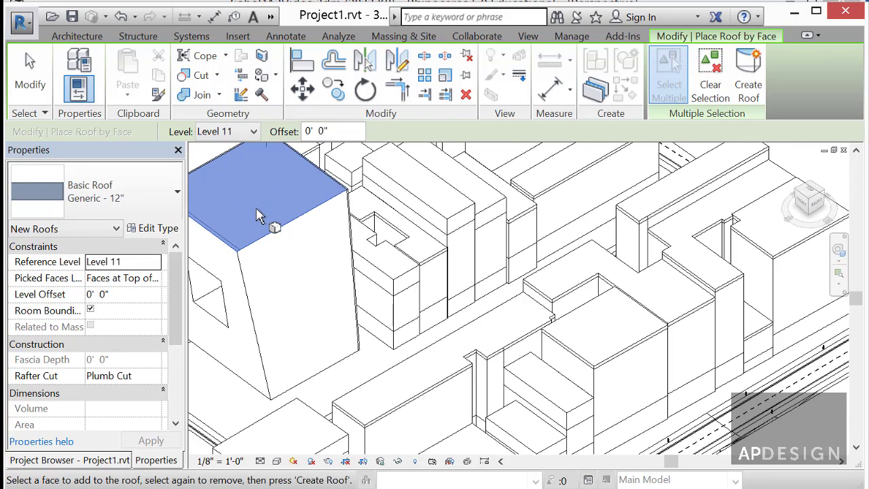
{"action": "left_click", "coordinate": [266, 225]}
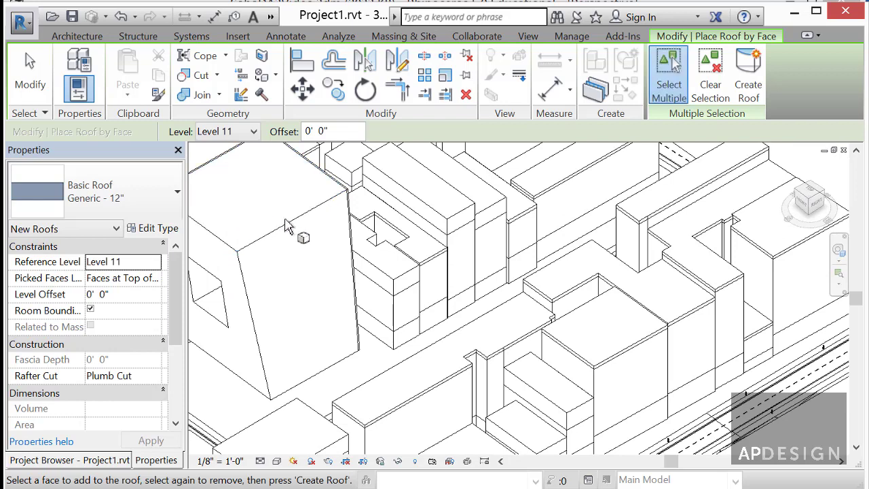
{"action": "left_click", "coordinate": [328, 195]}
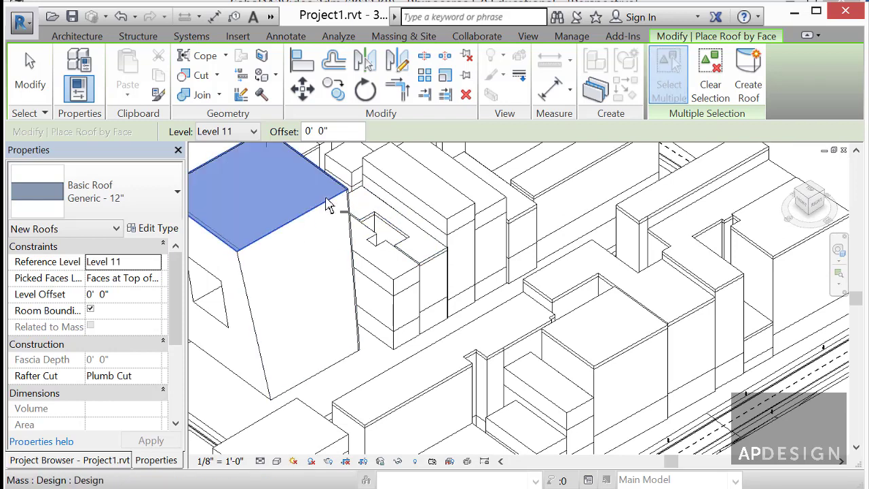
{"action": "left_click", "coordinate": [746, 75]}
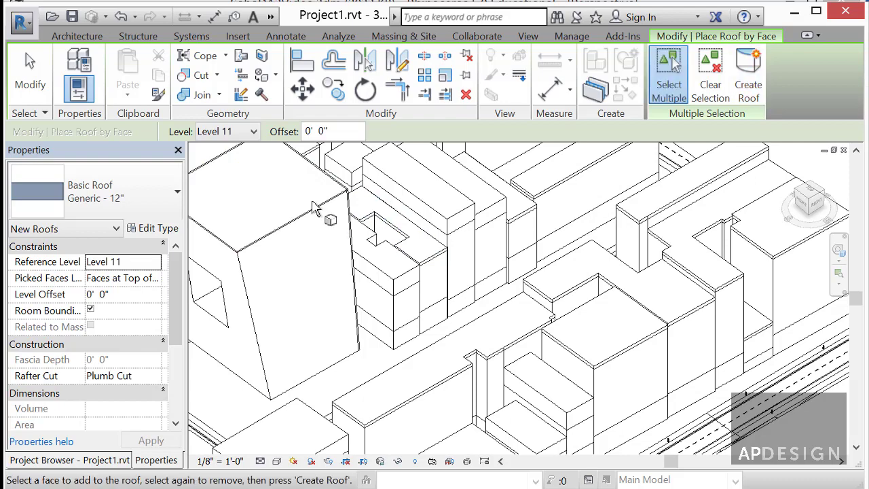
Start an architectural wall at the Design mass's recessed front opening and choose the Basic Wall type Generic - 8"
{"action": "scroll", "coordinate": [339, 227], "scroll_direction": "down", "scroll_amount": 3}
{"action": "scroll", "coordinate": [339, 227], "scroll_direction": "up", "scroll_amount": 5}
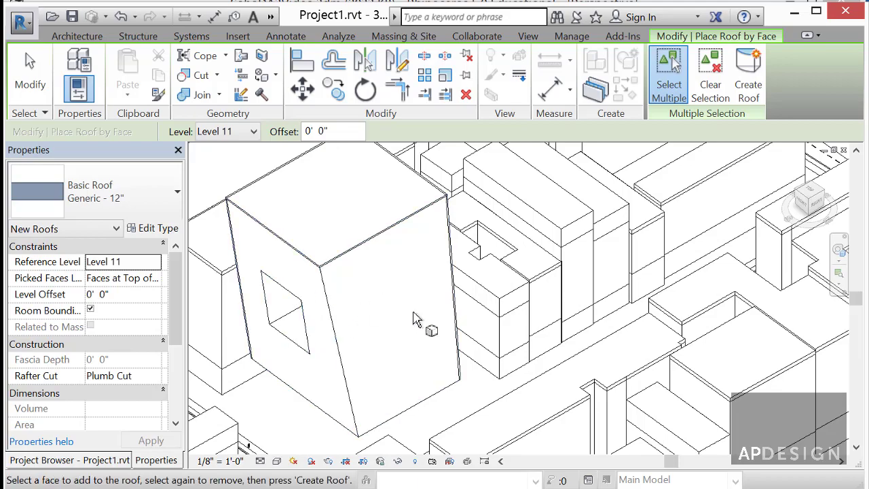
{"action": "middle_click_drag", "start_coordinate": [328, 338], "coordinate": [414, 319], "text": "shift"}
{"action": "scroll", "coordinate": [414, 320], "scroll_direction": "up", "scroll_amount": 4}
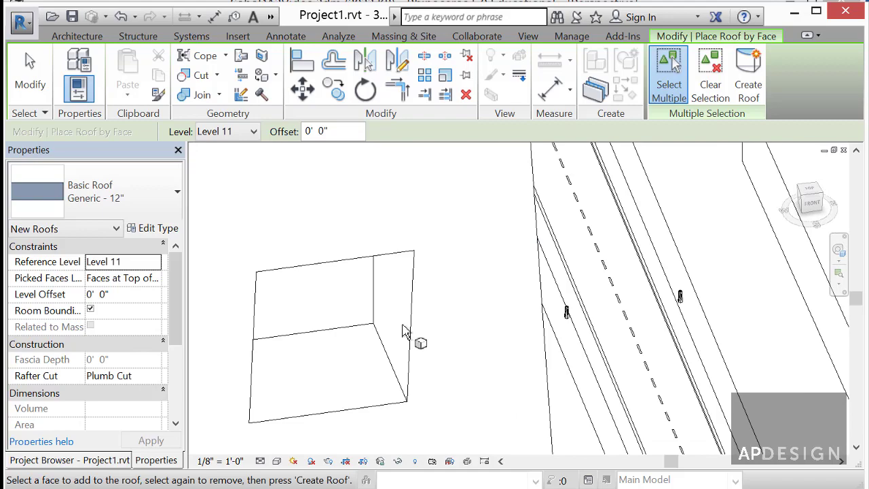
{"action": "middle_click_drag", "start_coordinate": [403, 330], "coordinate": [397, 286], "text": "shift"}
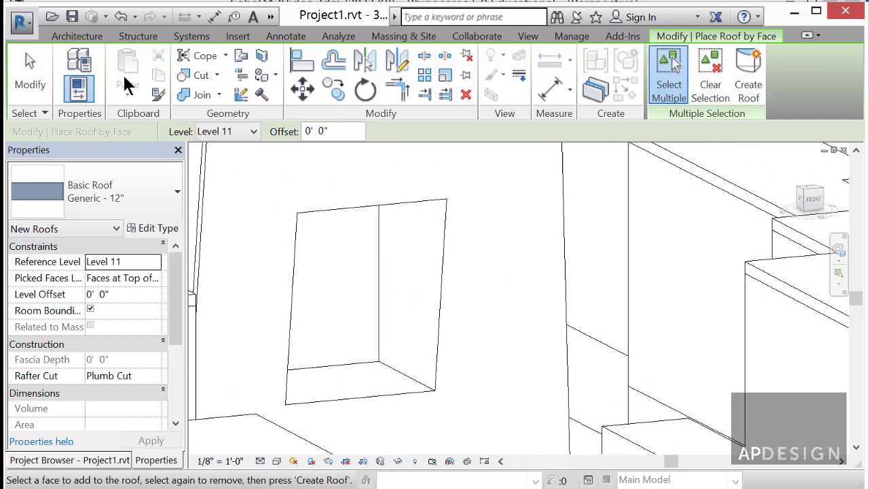
{"action": "left_click", "coordinate": [89, 34]}
{"action": "left_click", "coordinate": [78, 88]}
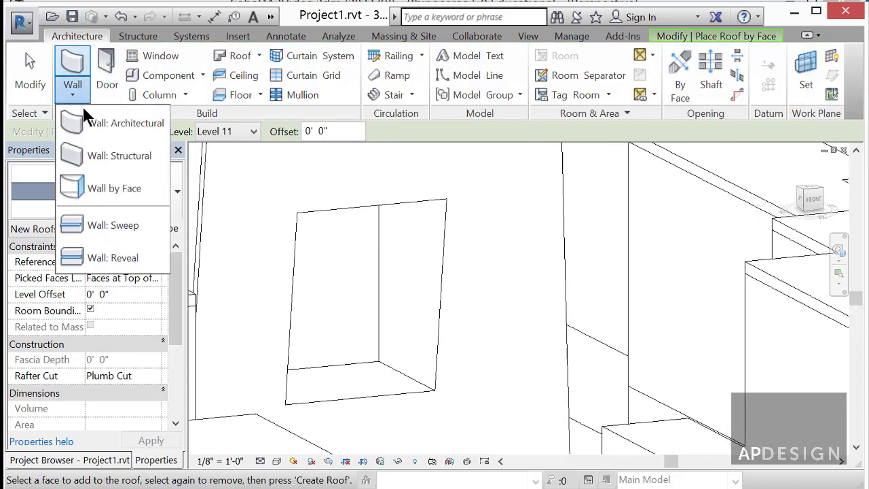
{"action": "left_click", "coordinate": [95, 125]}
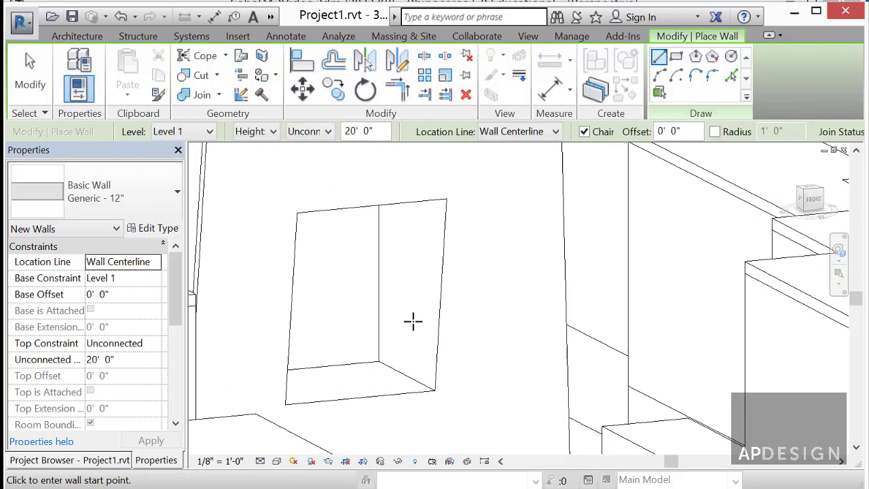
{"action": "left_click", "coordinate": [176, 194]}
{"action": "scroll", "coordinate": [217, 353], "scroll_direction": "up", "scroll_amount": 3}
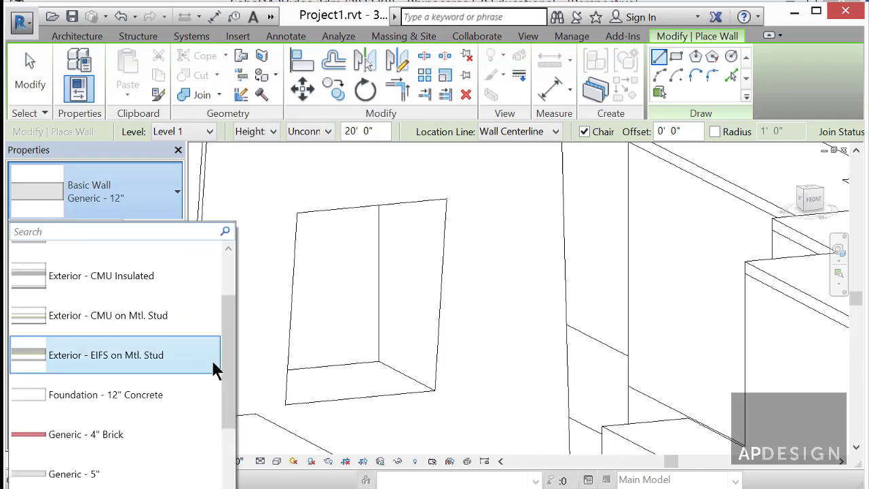
{"action": "left_click", "coordinate": [85, 487]}
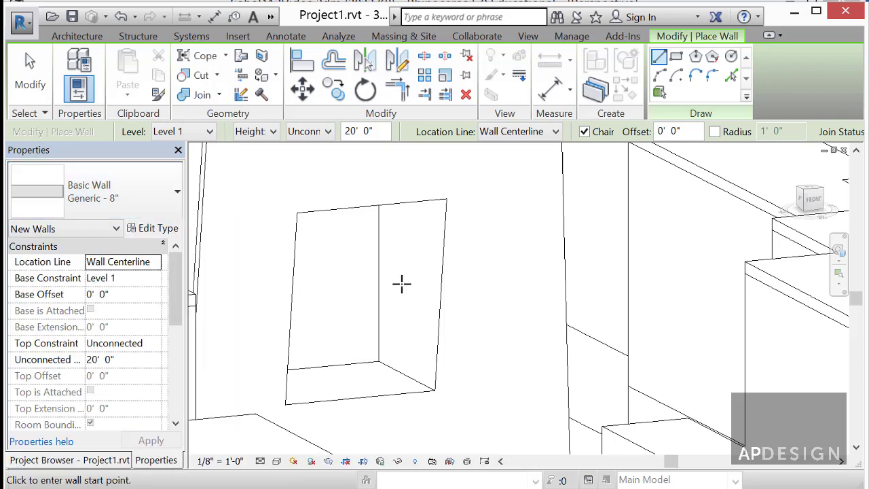
Apply Generic - 8" walls by face to the two inner side faces of the Design mass's recessed opening
{"action": "left_click", "coordinate": [93, 37]}
{"action": "left_click", "coordinate": [70, 95]}
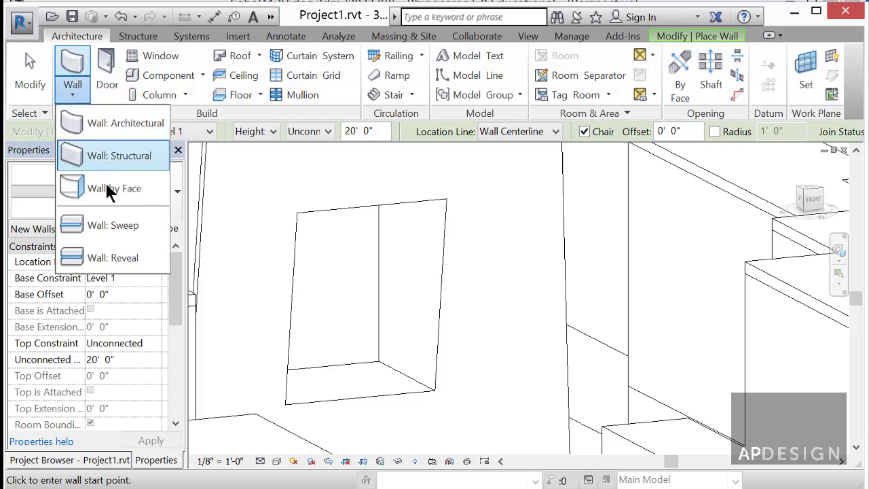
{"action": "left_click", "coordinate": [108, 189]}
{"action": "left_click", "coordinate": [383, 355]}
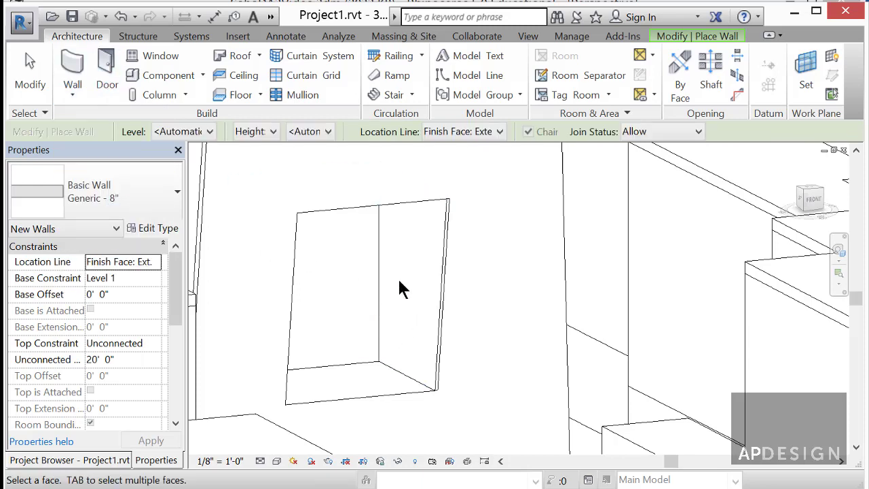
{"action": "middle_click_drag", "start_coordinate": [400, 282], "coordinate": [201, 302], "text": "shift"}
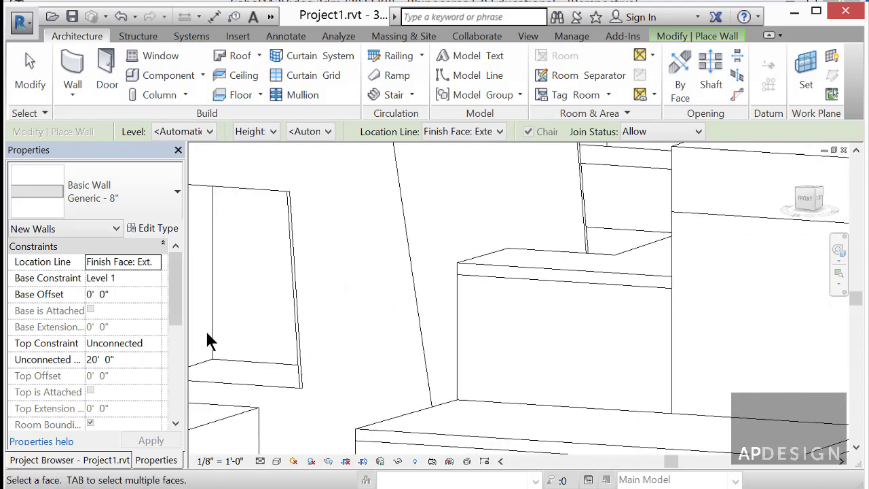
{"action": "middle_click_drag", "start_coordinate": [239, 326], "coordinate": [345, 310], "text": "shift"}
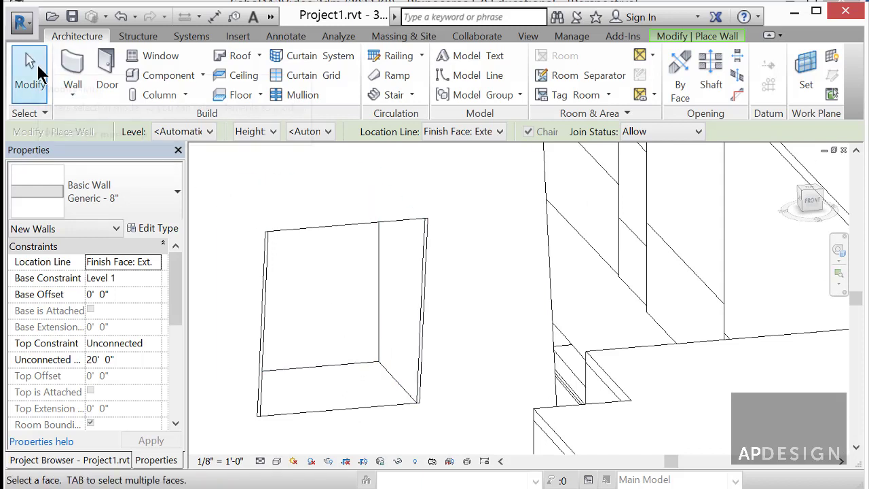
{"action": "left_click", "coordinate": [74, 93]}
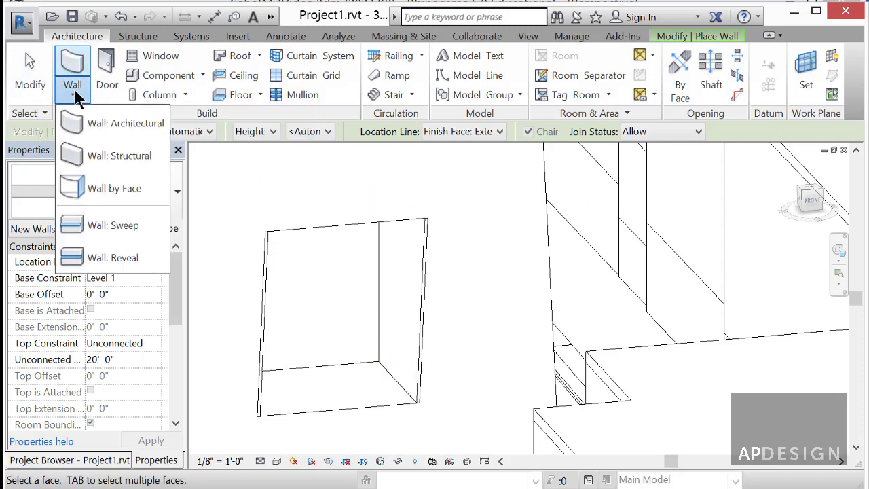
{"action": "left_click", "coordinate": [87, 34]}
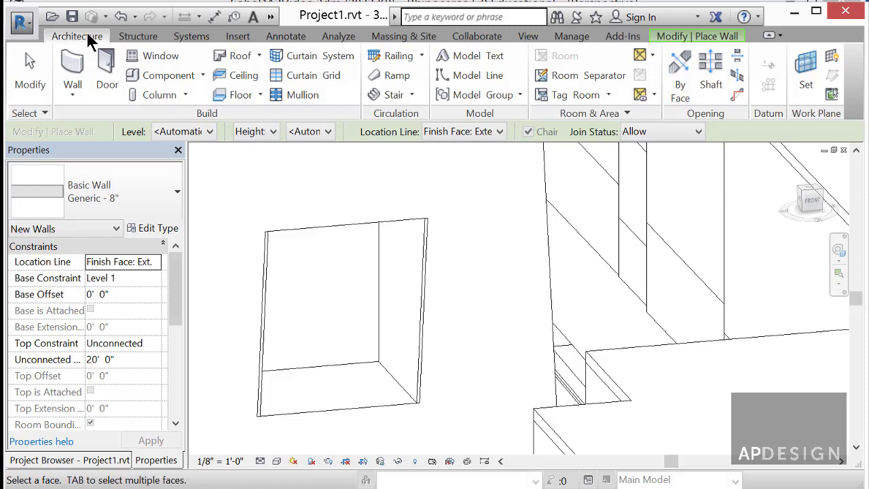
{"action": "left_click", "coordinate": [260, 95]}
{"action": "left_click", "coordinate": [267, 120]}
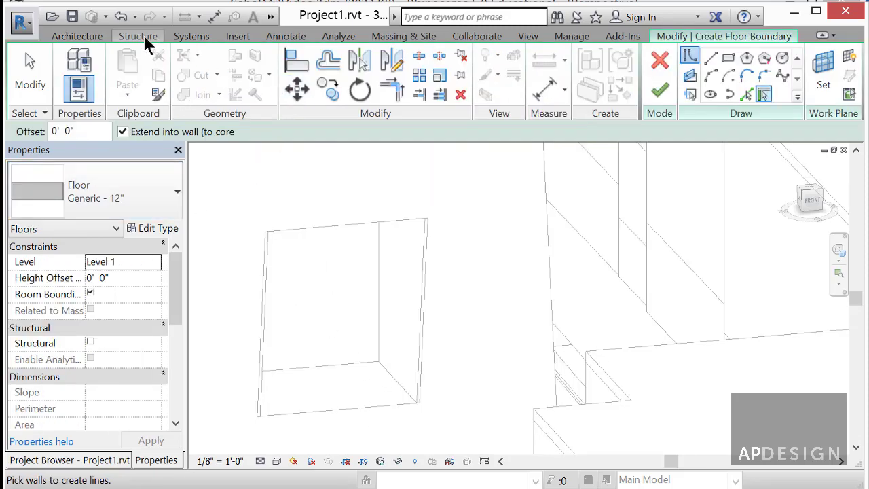
{"action": "left_click", "coordinate": [97, 36]}
{"action": "key", "text": "Escape"}
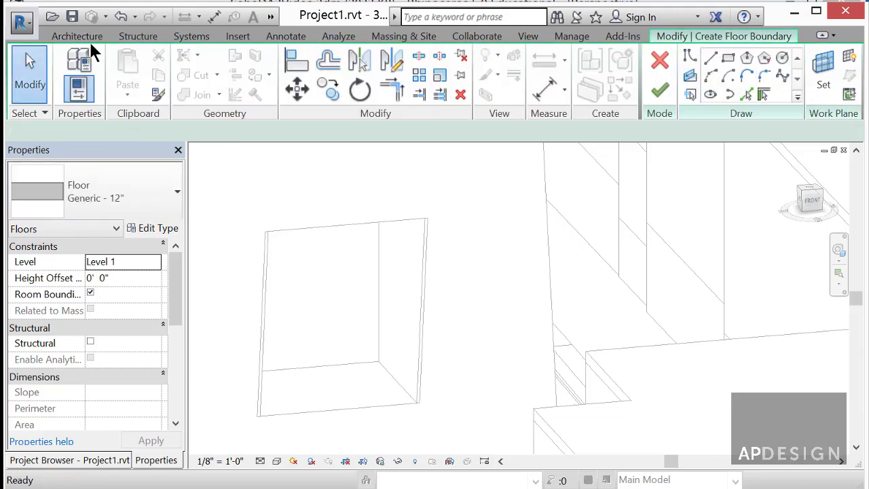
{"action": "left_click", "coordinate": [87, 37]}
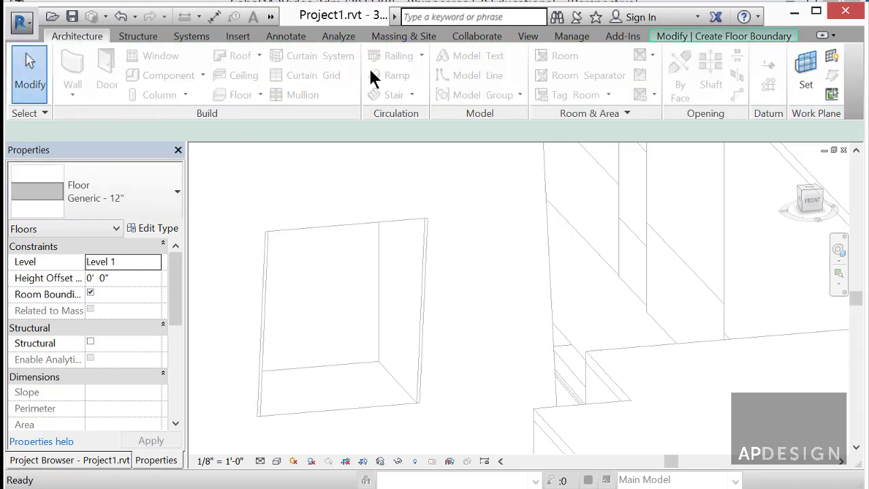
{"action": "left_click", "coordinate": [153, 38]}
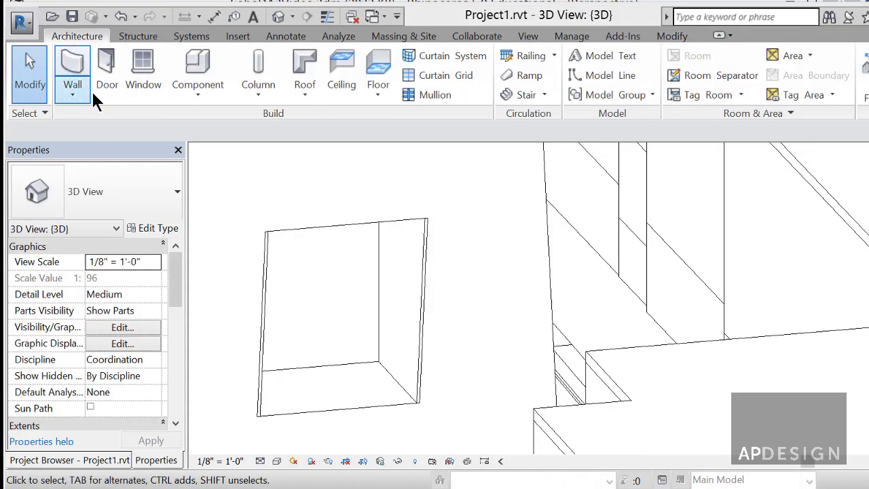
{"action": "left_click", "coordinate": [389, 87]}
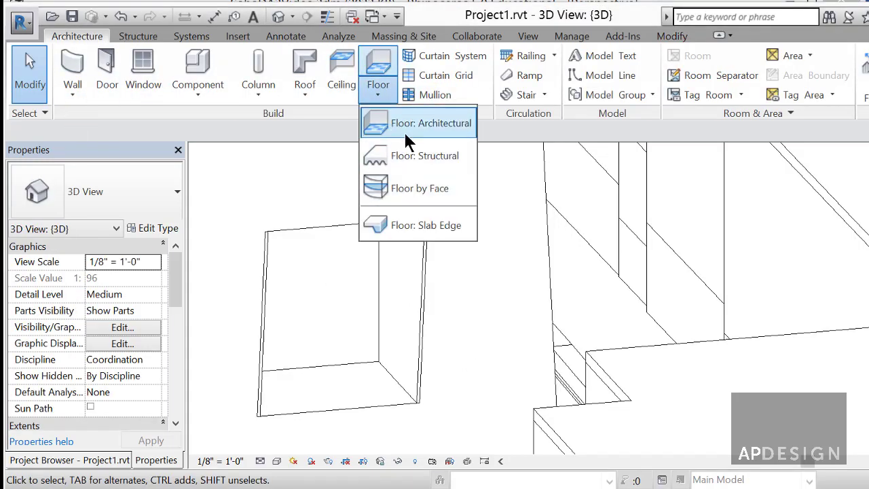
{"action": "left_click", "coordinate": [394, 186]}
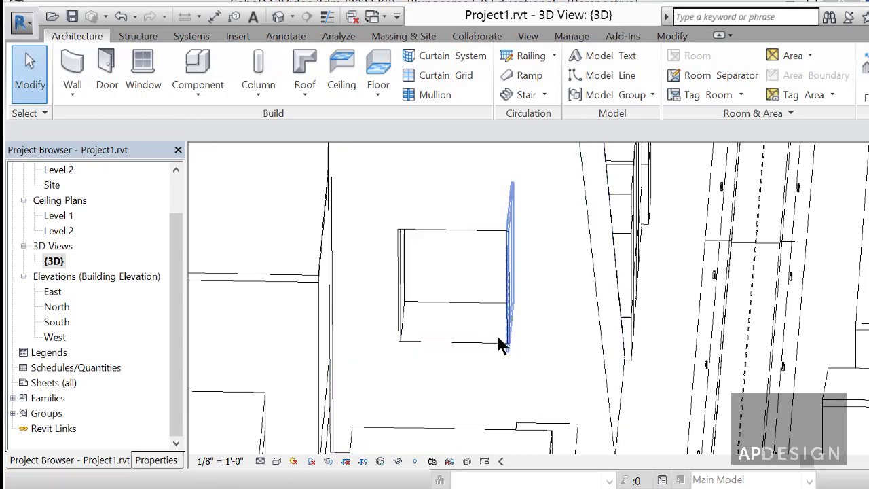
Delete the Generic - 8" wall on the right inner side of the Design mass's recessed opening
{"action": "left_click", "coordinate": [505, 347]}
{"action": "key", "text": "Delete"}
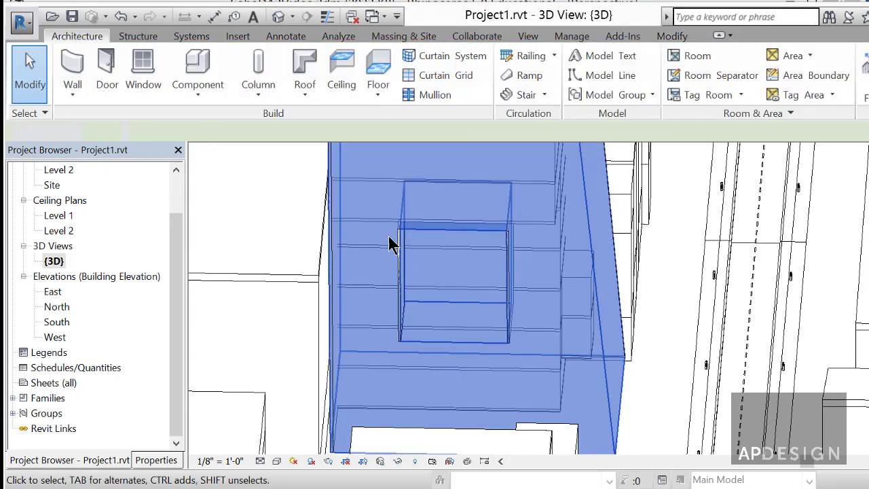
{"action": "left_click", "coordinate": [378, 95]}
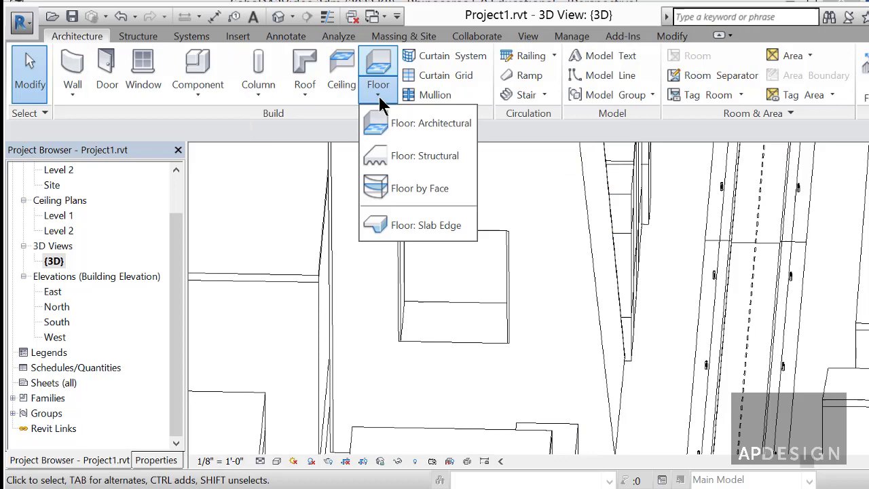
{"action": "left_click", "coordinate": [419, 188]}
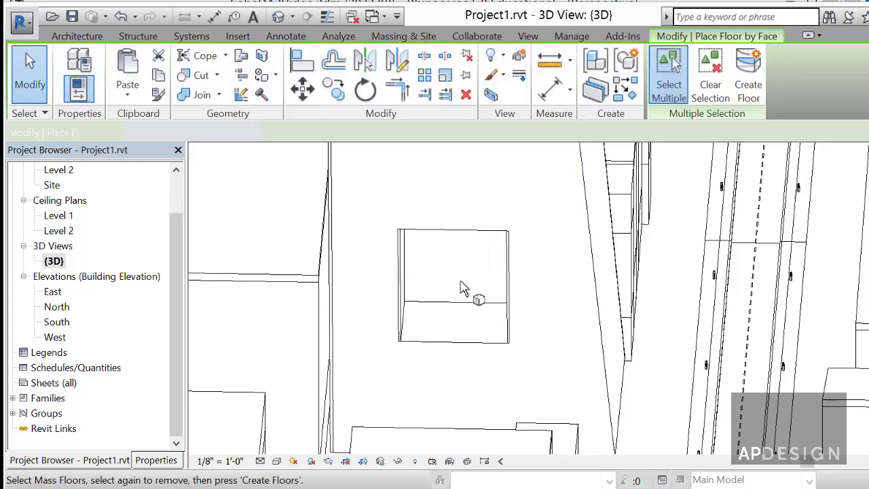
{"action": "key", "text": "Escape"}
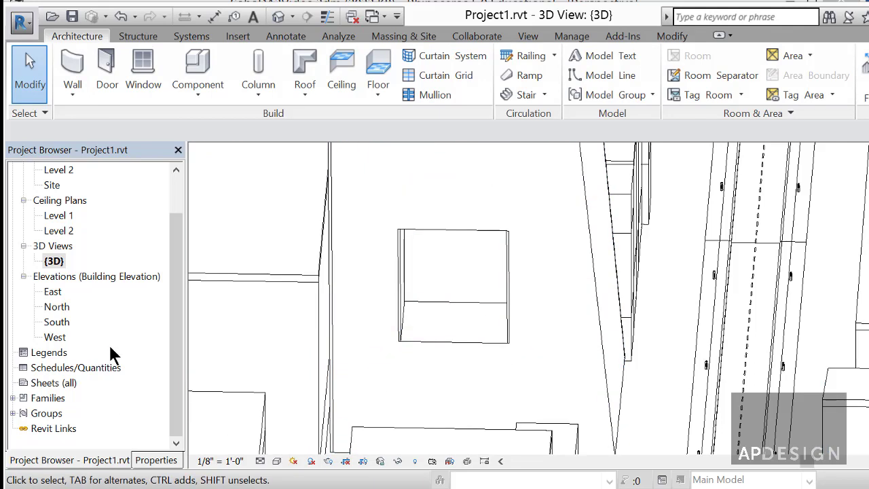
Examine the building's levels at the recessed opening in the South elevation, and return to the {3D} view
{"action": "left_click", "coordinate": [156, 460]}
{"action": "left_click", "coordinate": [107, 462]}
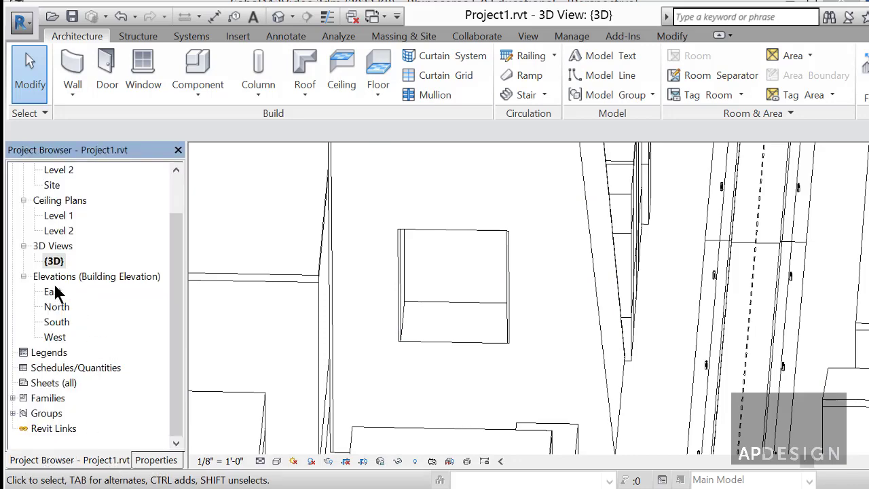
{"action": "double_click", "coordinate": [54, 323]}
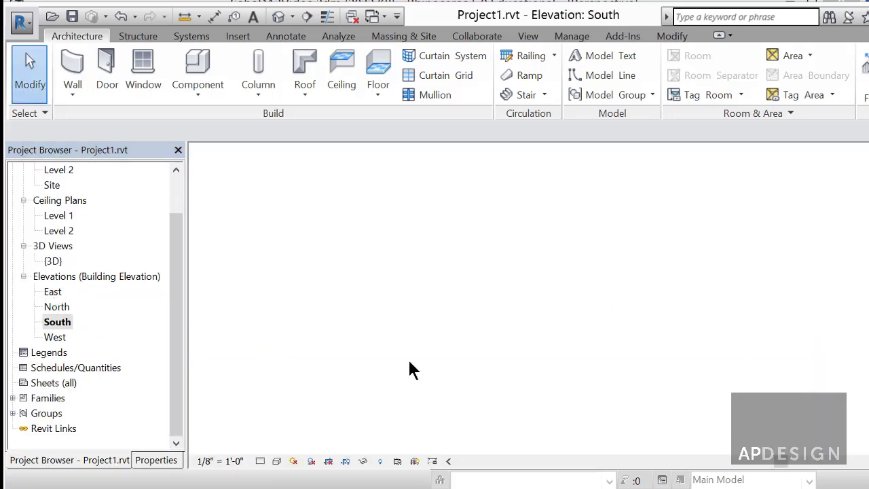
{"action": "scroll", "coordinate": [651, 370], "scroll_direction": "up", "scroll_amount": 3}
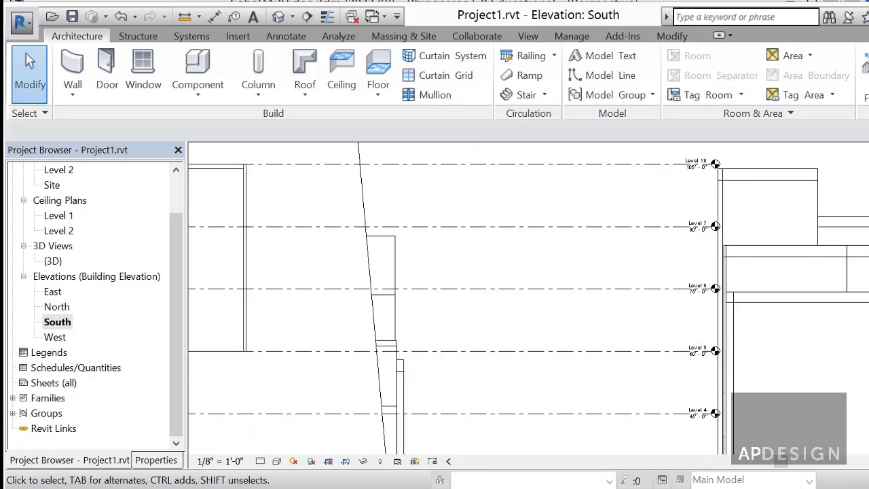
{"action": "mouse_move", "coordinate": [868, 430]}
{"action": "left_mouse_down"}
{"action": "mouse_move", "coordinate": [836, 431]}
{"action": "mouse_move", "coordinate": [862, 431]}
{"action": "left_mouse_up"}
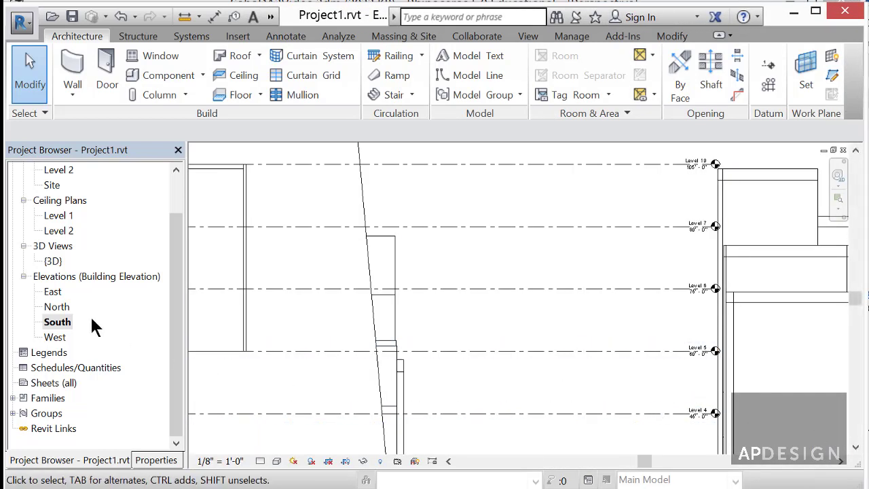
{"action": "double_click", "coordinate": [53, 260]}
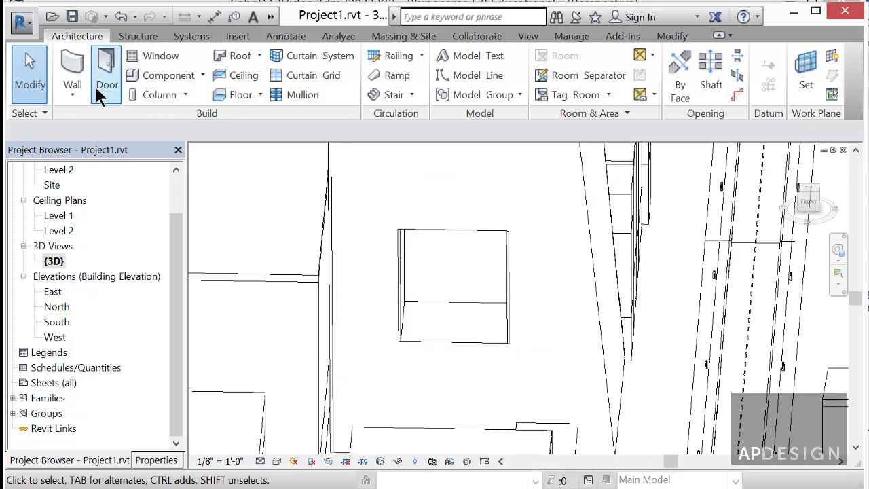
Start an architectural floor and set its work plane to Level 5
{"action": "left_click", "coordinate": [73, 88]}
{"action": "left_click", "coordinate": [237, 101]}
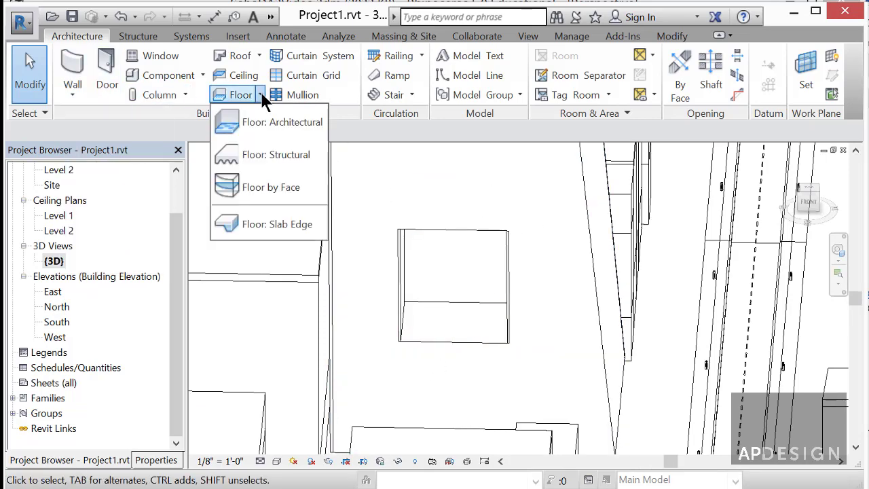
{"action": "left_click", "coordinate": [235, 119]}
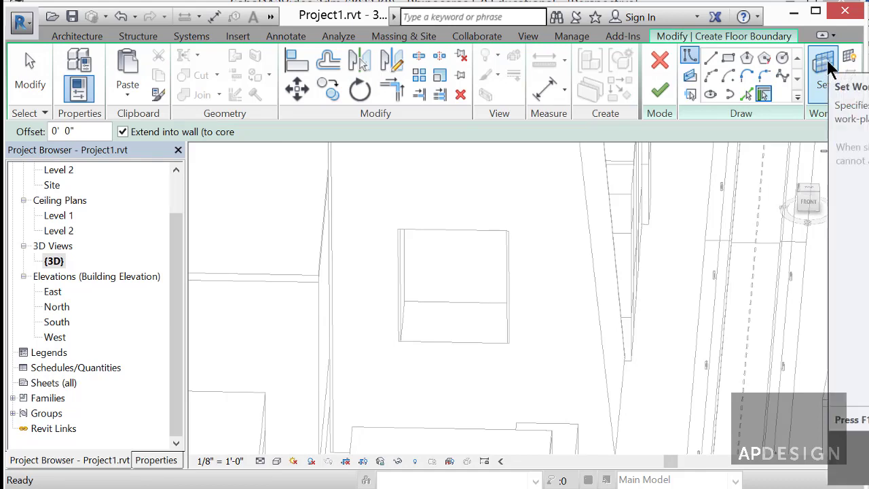
{"action": "left_click_drag", "start_coordinate": [764, 25], "coordinate": [616, 30]}
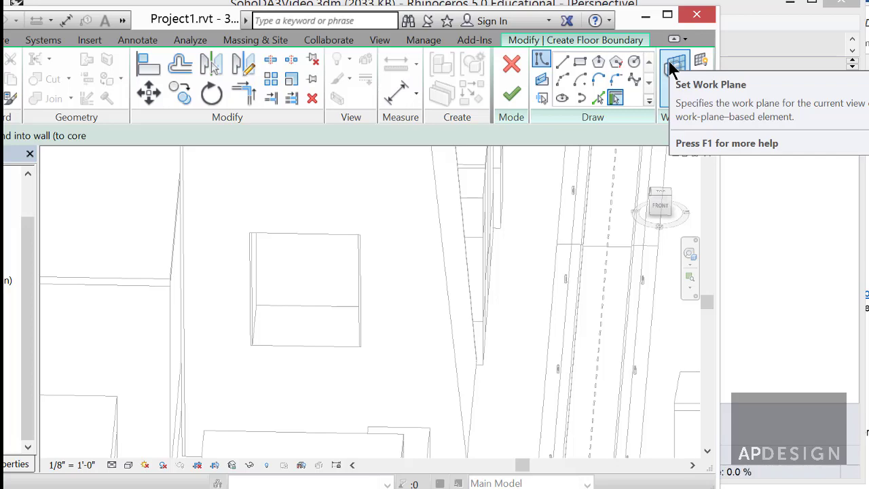
{"action": "left_click_drag", "start_coordinate": [630, 24], "coordinate": [776, 16]}
{"action": "left_click", "coordinate": [818, 62]}
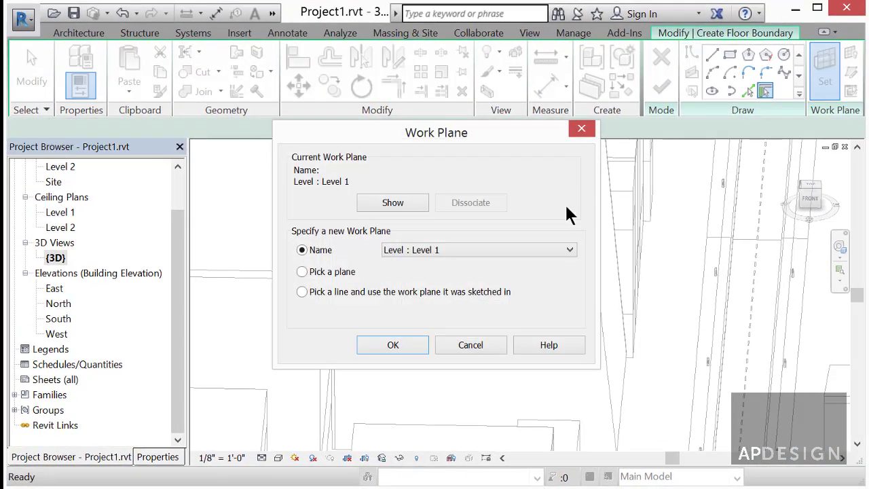
{"action": "left_click", "coordinate": [418, 250]}
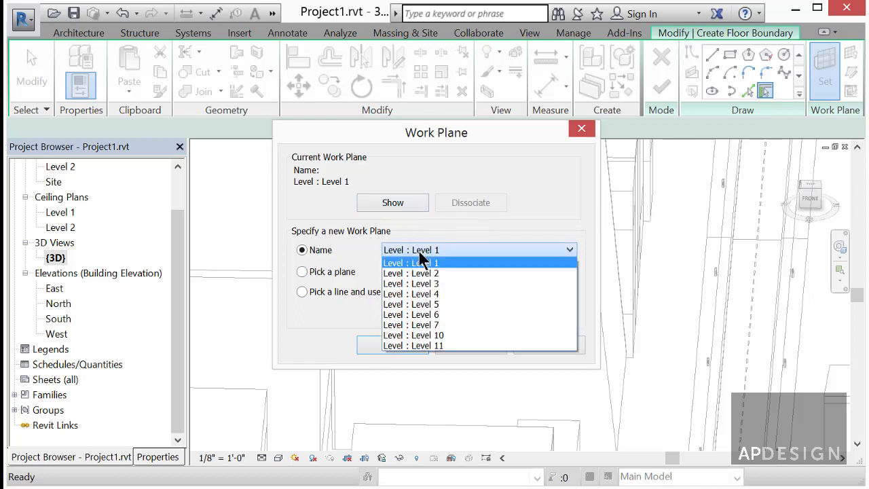
{"action": "left_click", "coordinate": [425, 305]}
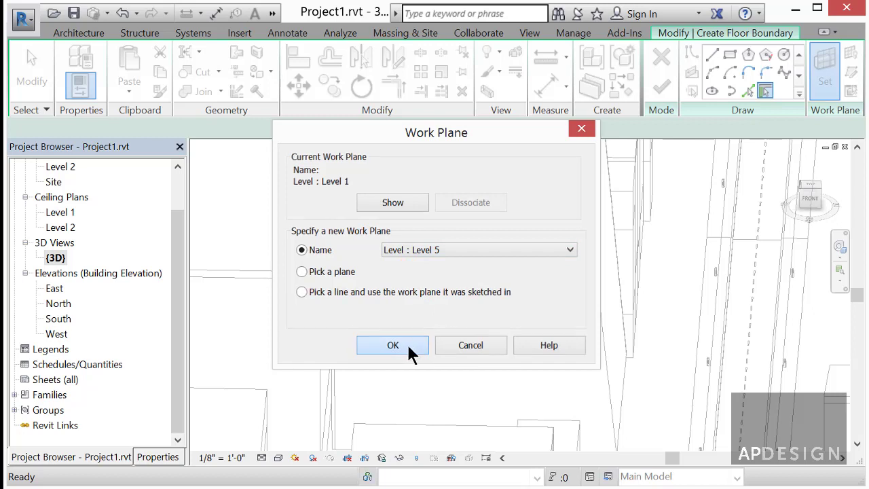
{"action": "left_click", "coordinate": [407, 344]}
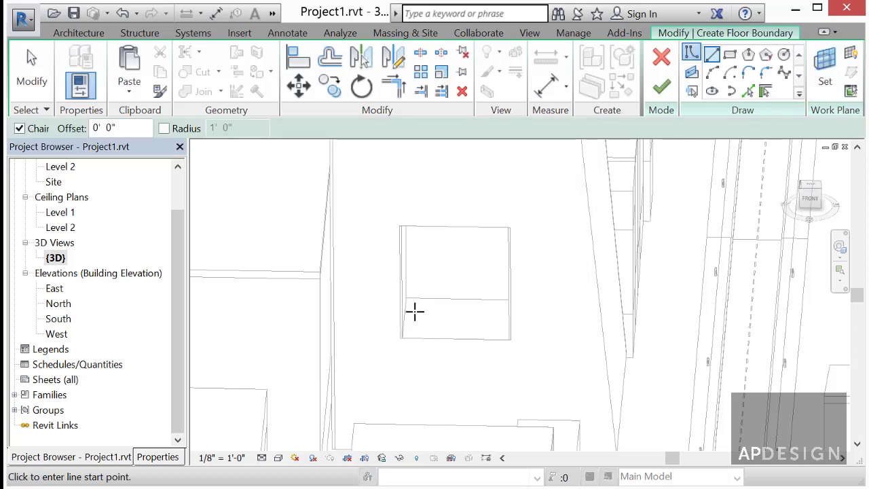
Sketch a rectangular floor boundary about 36' wide and 38'-4" deep at the base of the recessed opening and finish the floor
{"action": "left_click", "coordinate": [729, 54]}
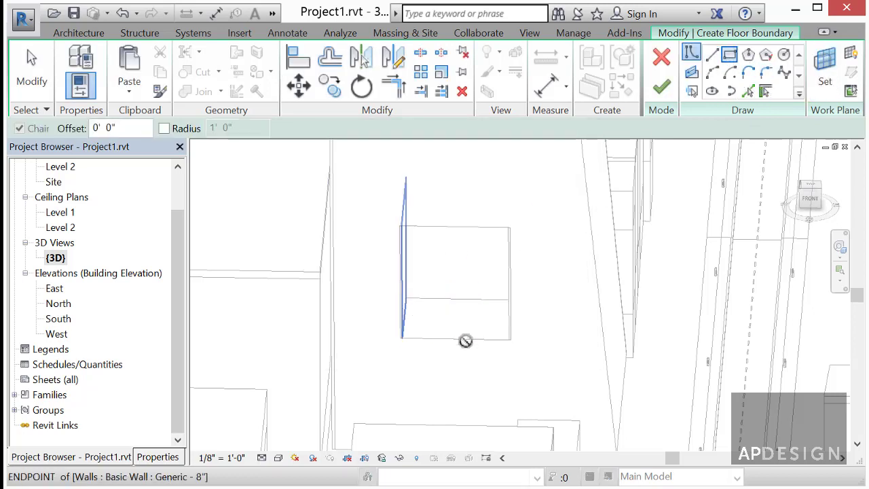
{"action": "left_click", "coordinate": [405, 299]}
{"action": "left_click", "coordinate": [511, 348]}
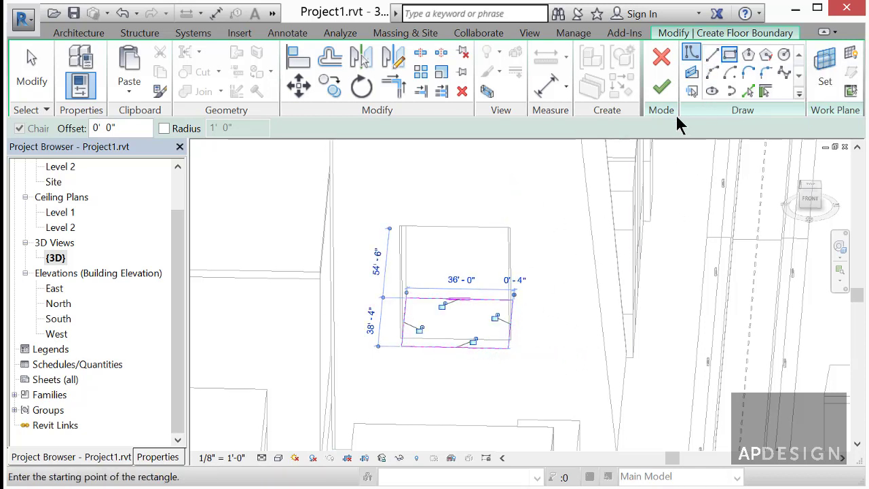
{"action": "left_click", "coordinate": [661, 86]}
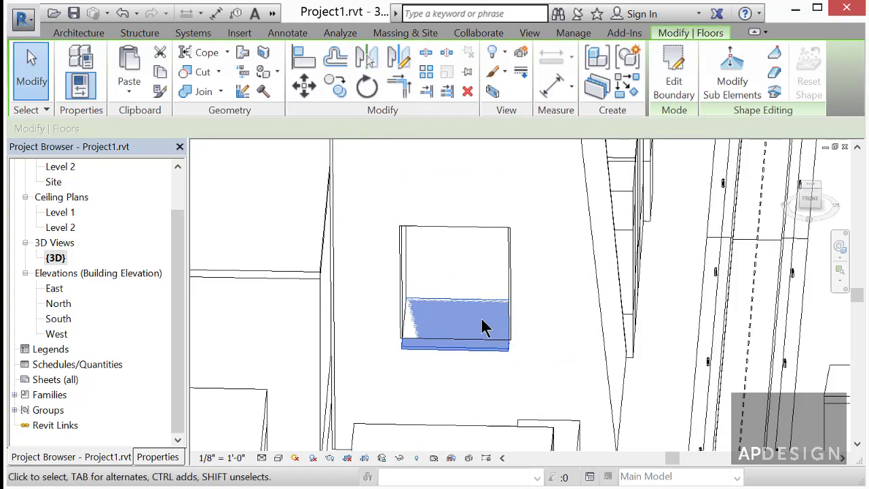
Edit the new floor's boundary, pulling its front edge back to the front of the recessed opening, and finish the sketch
{"action": "scroll", "coordinate": [475, 329], "scroll_direction": "up", "scroll_amount": 3}
{"action": "middle_click_drag", "start_coordinate": [467, 325], "coordinate": [472, 288], "text": "shift"}
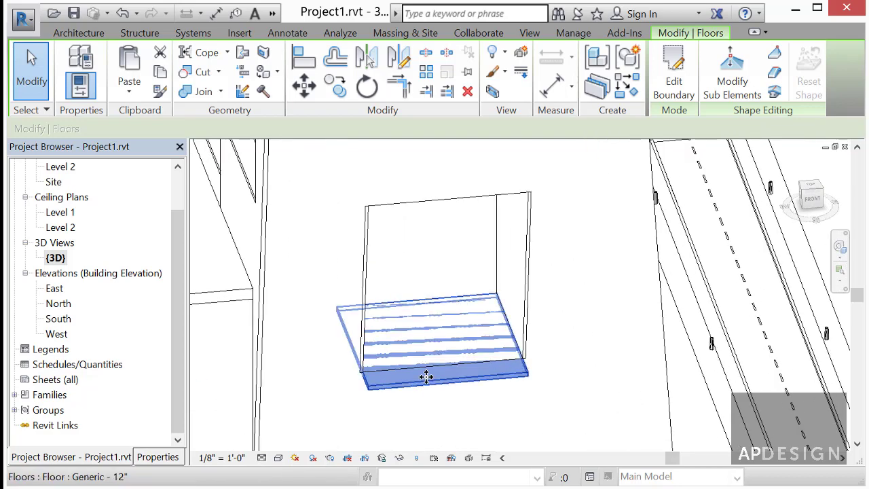
{"action": "left_click", "coordinate": [672, 80]}
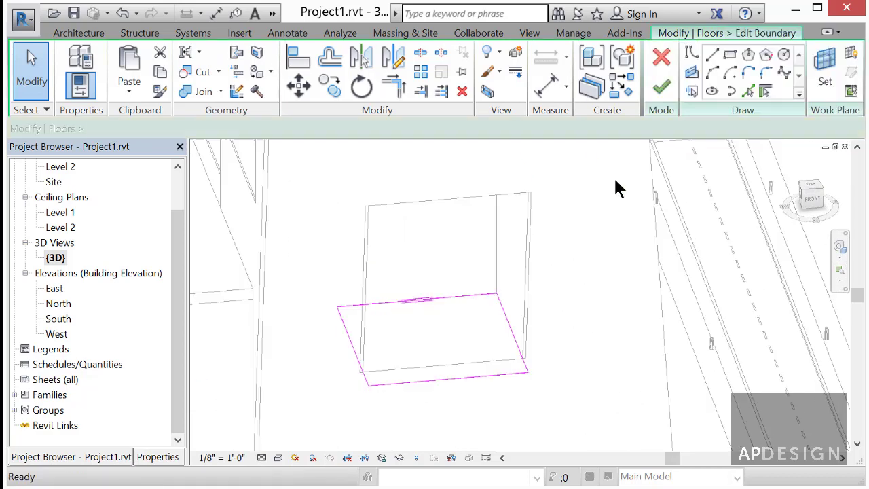
{"action": "left_click", "coordinate": [454, 377]}
{"action": "mouse_move", "coordinate": [446, 378]}
{"action": "left_mouse_down"}
{"action": "mouse_move", "coordinate": [442, 366]}
{"action": "mouse_move", "coordinate": [449, 366]}
{"action": "left_mouse_up"}
{"action": "scroll", "coordinate": [524, 356], "scroll_direction": "up", "scroll_amount": 5}
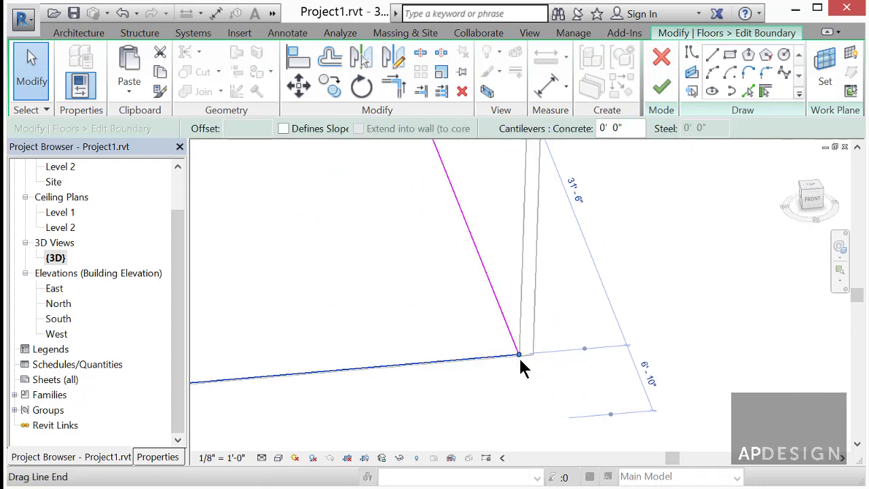
{"action": "mouse_move", "coordinate": [517, 349]}
{"action": "left_mouse_down"}
{"action": "mouse_move", "coordinate": [511, 369]}
{"action": "mouse_move", "coordinate": [508, 355]}
{"action": "left_mouse_up"}
{"action": "scroll", "coordinate": [514, 362], "scroll_direction": "down", "scroll_amount": 5}
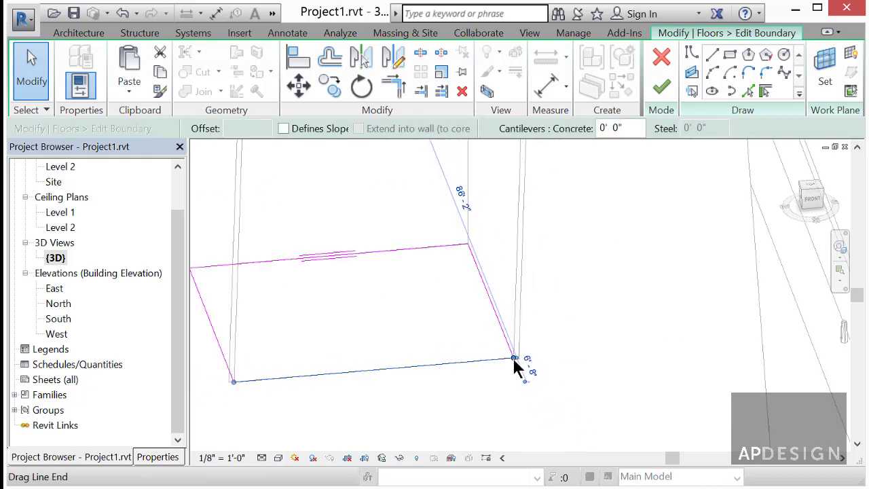
{"action": "left_click", "coordinate": [660, 85]}
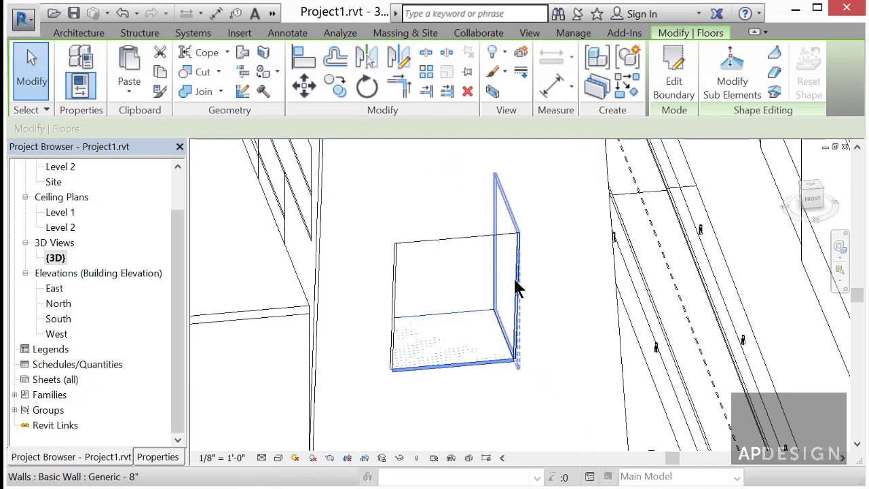
{"action": "middle_click_drag", "start_coordinate": [513, 285], "coordinate": [417, 287]}
{"action": "scroll", "coordinate": [417, 287], "scroll_direction": "down", "scroll_amount": 6}
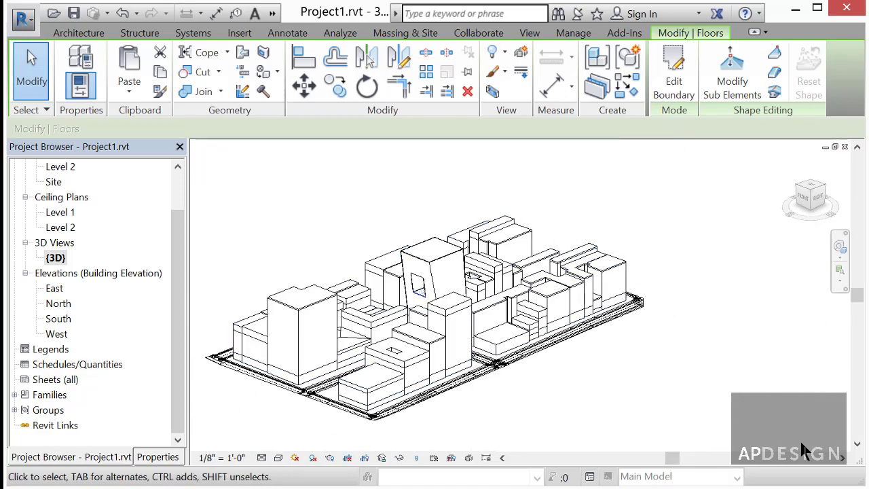